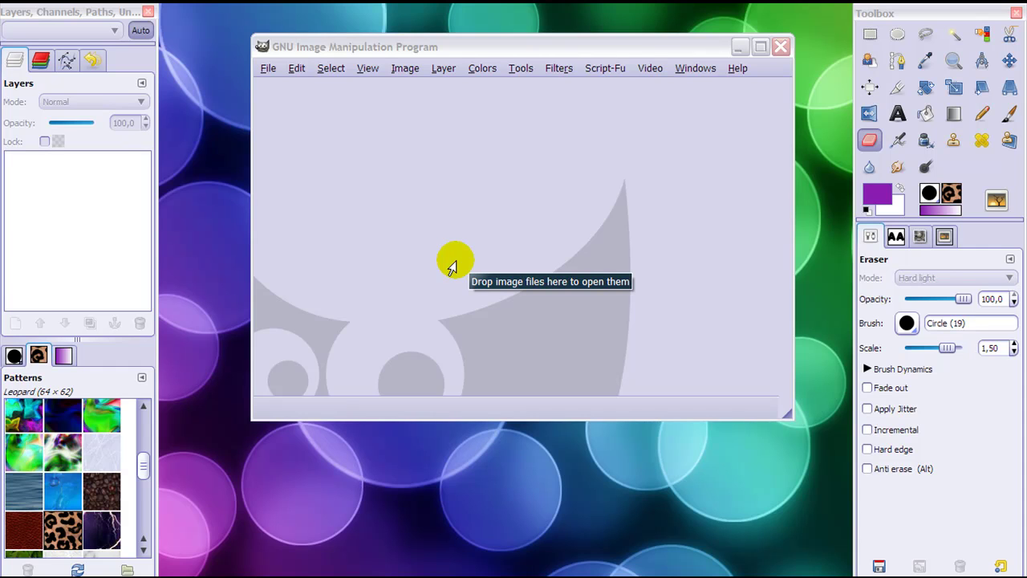
# - Open the Plug-in Registry site from GIMP's Help > GIMP Online menu
pyautogui.click(603, 53)
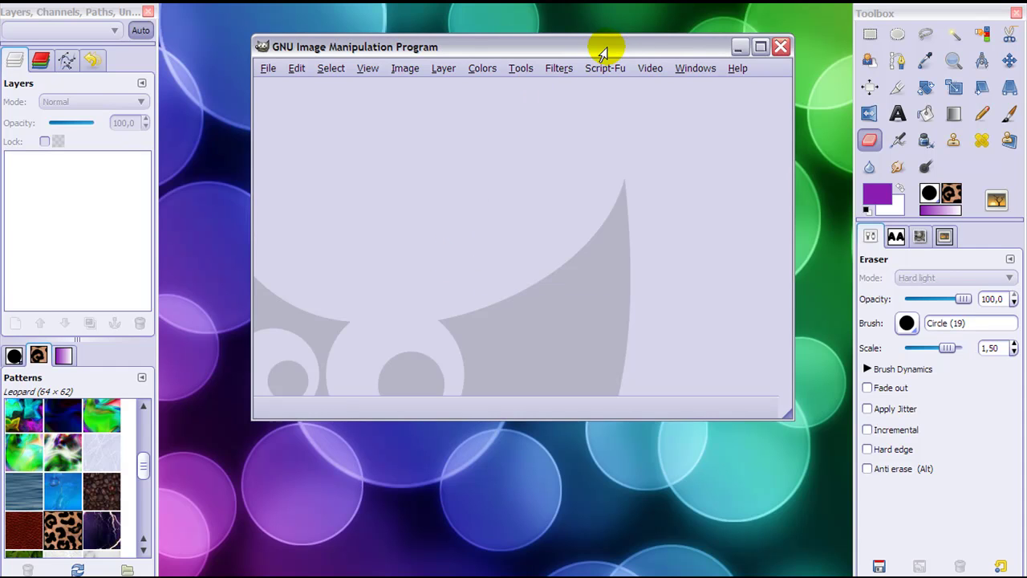
pyautogui.click(736, 69)
pyautogui.moveTo(743, 223)
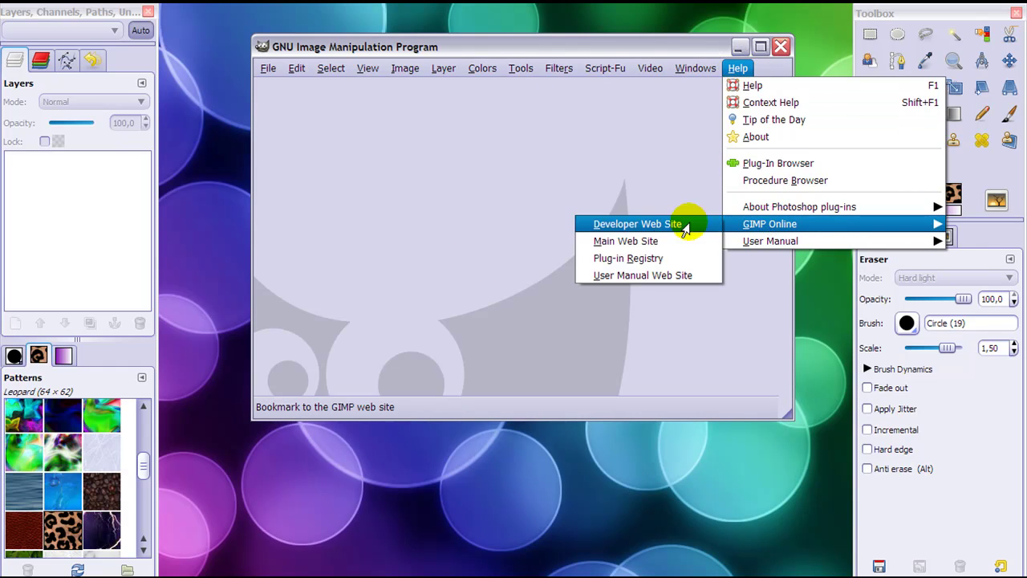
pyautogui.click(646, 258)
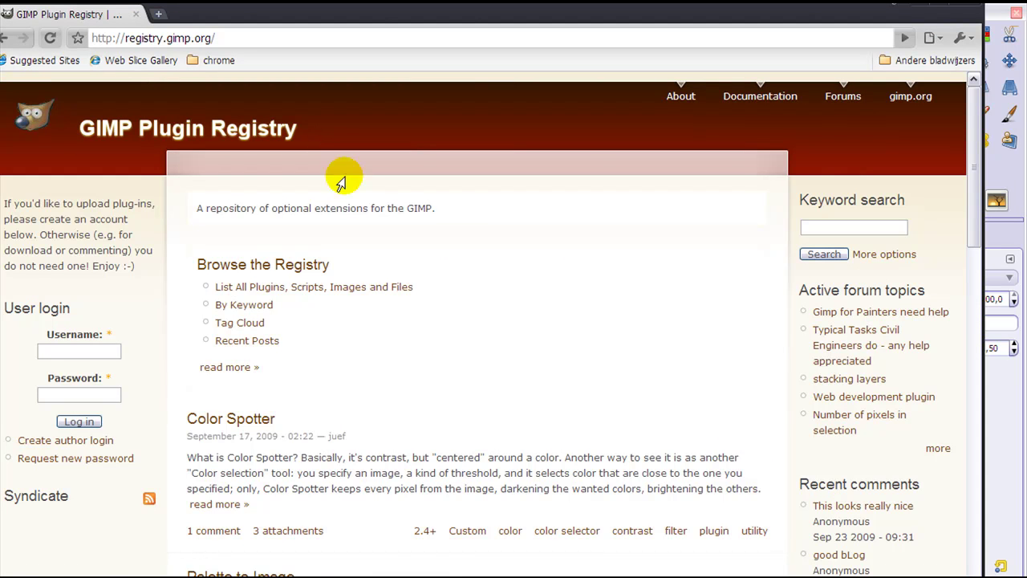
# - Run a keyword search for 'layer effects' on the registry to list its 26 results
pyautogui.scroll(-7, 356, 207)
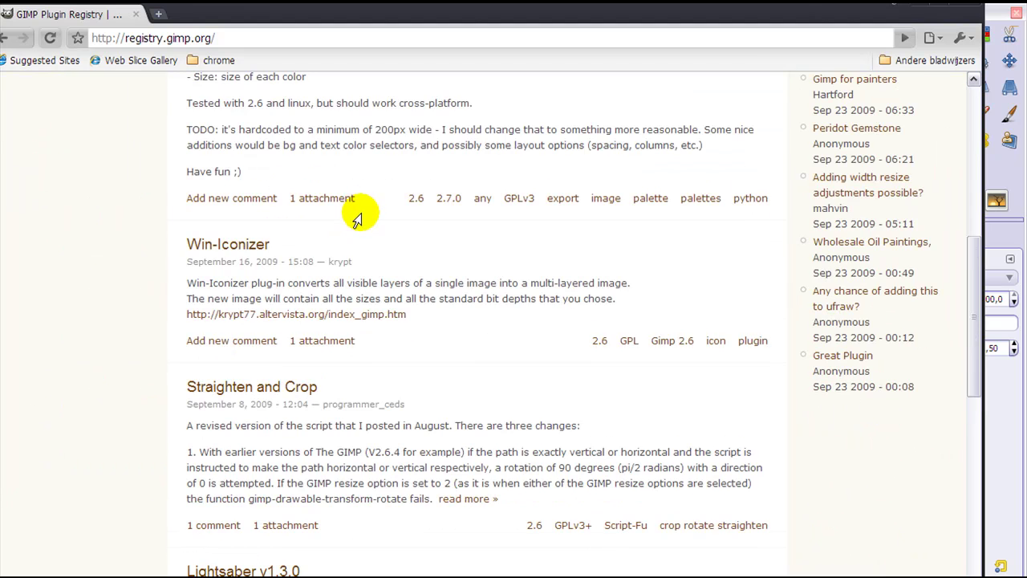
pyautogui.scroll(5, 355, 213)
pyautogui.scroll(3, 355, 218)
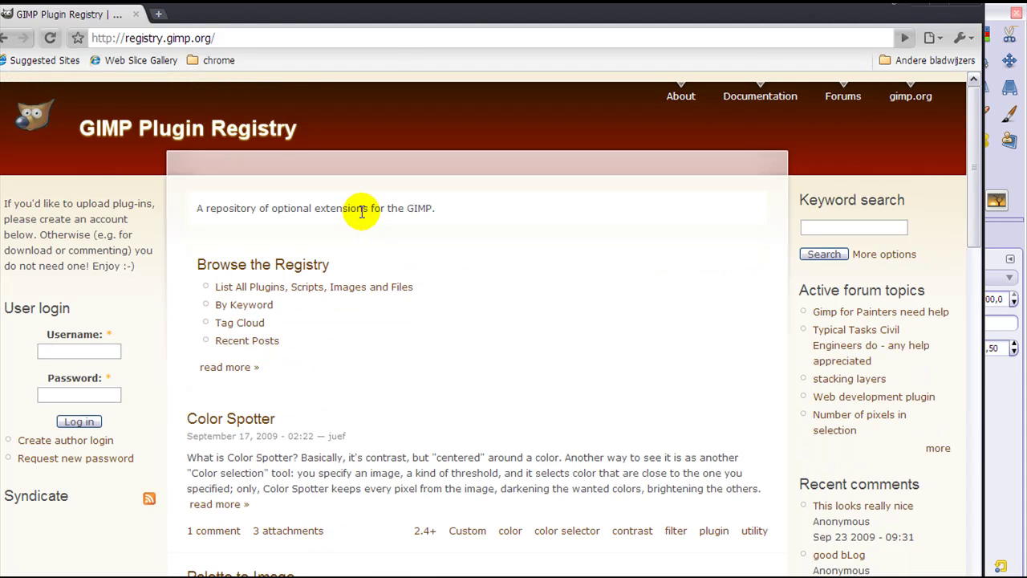
pyautogui.click(826, 227)
pyautogui.write('lay')
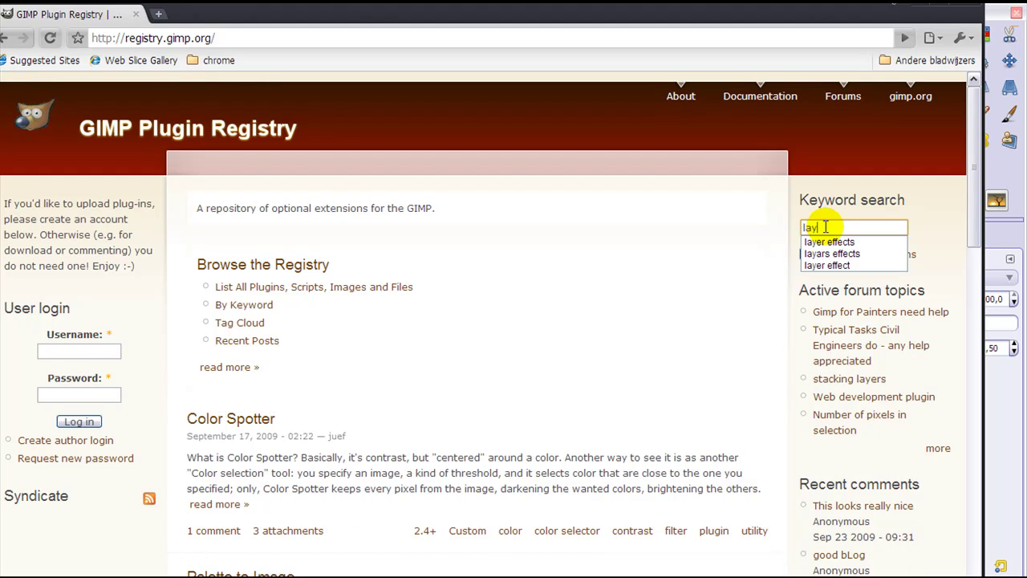
pyautogui.write('er effect')
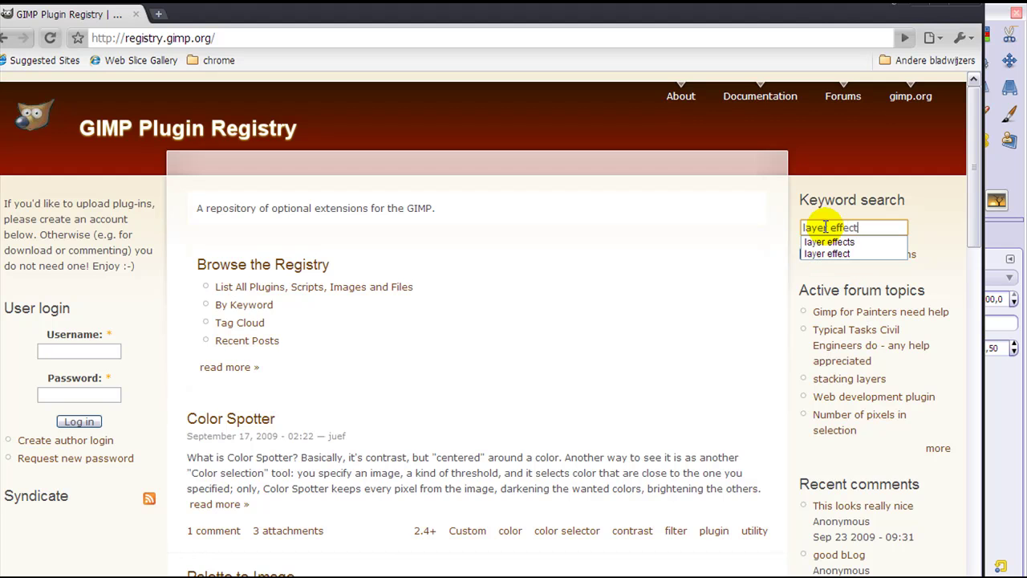
pyautogui.click(776, 225)
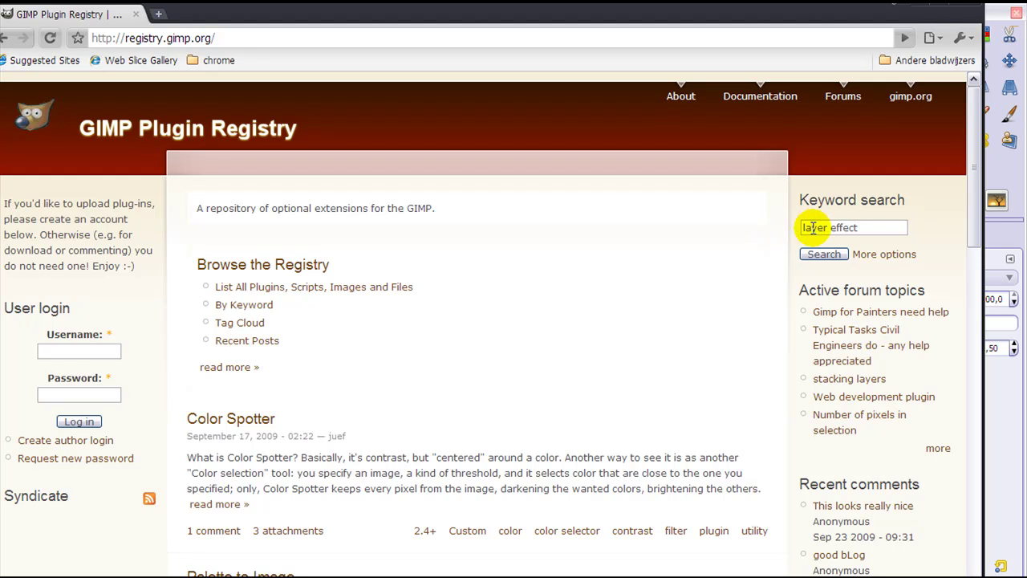
pyautogui.click(860, 228)
pyautogui.write('s')
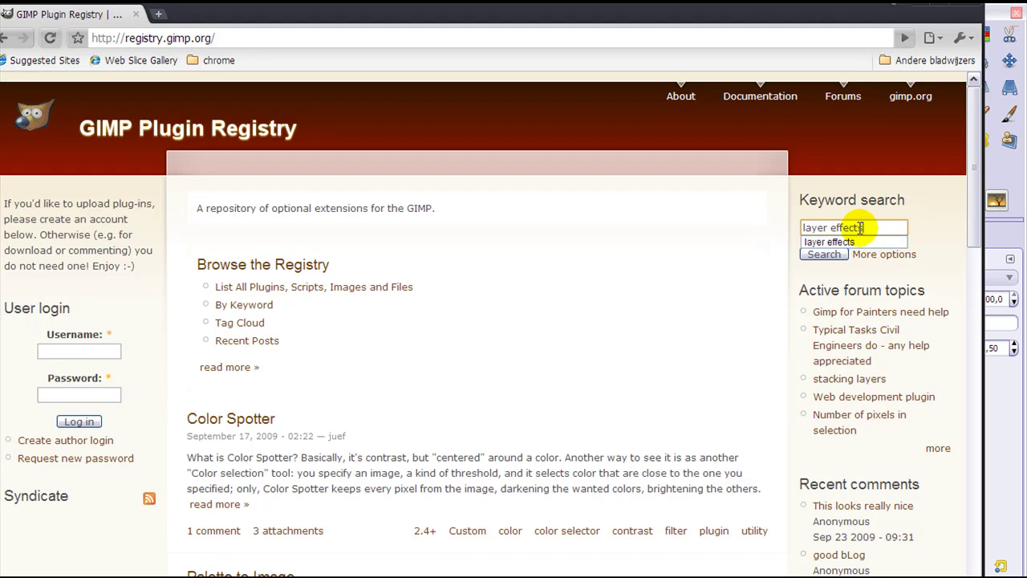
pyautogui.click(815, 255)
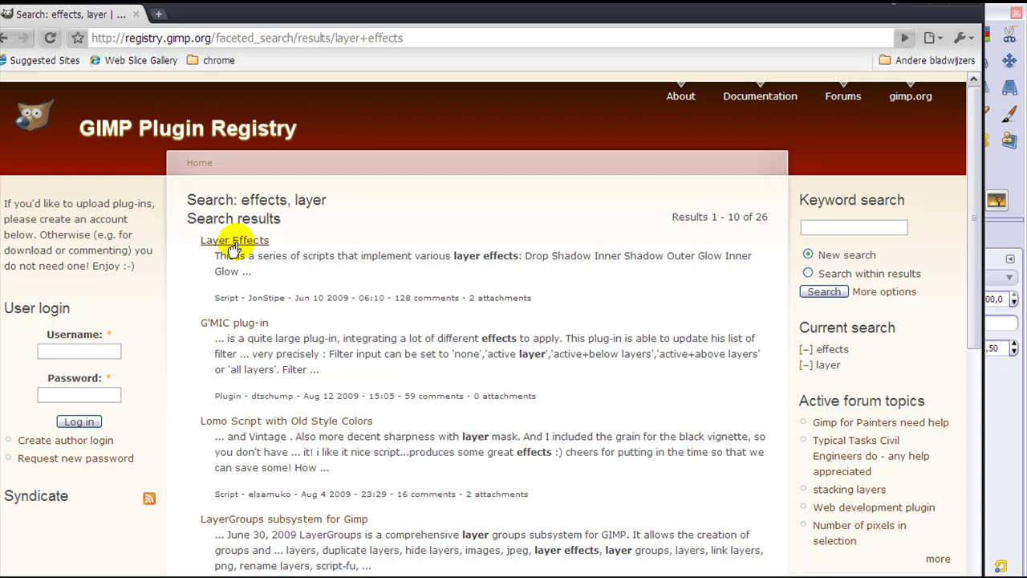
# - Open the Layer Effects result and scroll down to its layerfx.scm and layerfx.py attachments
pyautogui.click(232, 245)
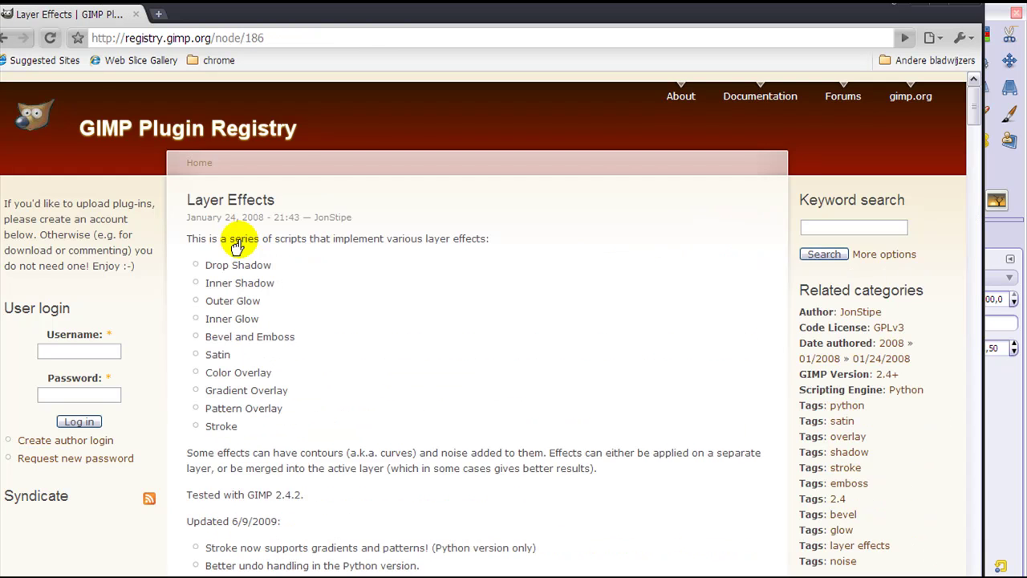
pyautogui.scroll(-2, 341, 249)
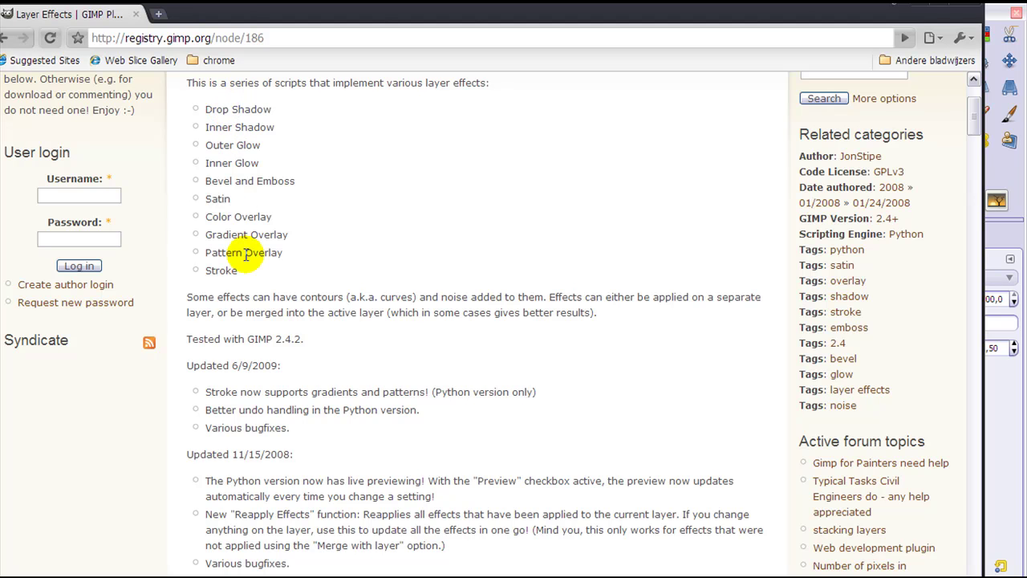
pyautogui.scroll(-10, 517, 232)
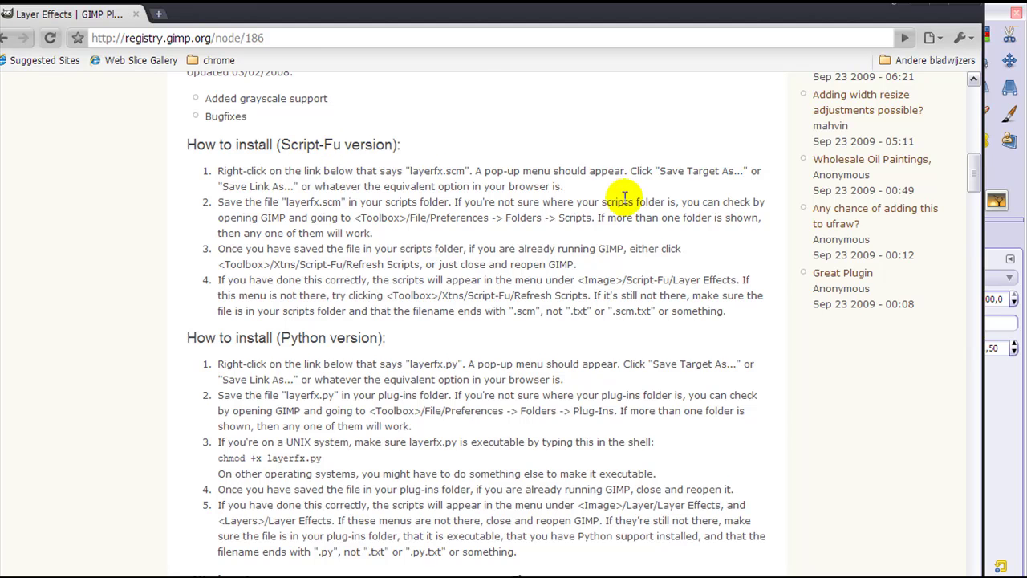
pyautogui.scroll(-4, 624, 197)
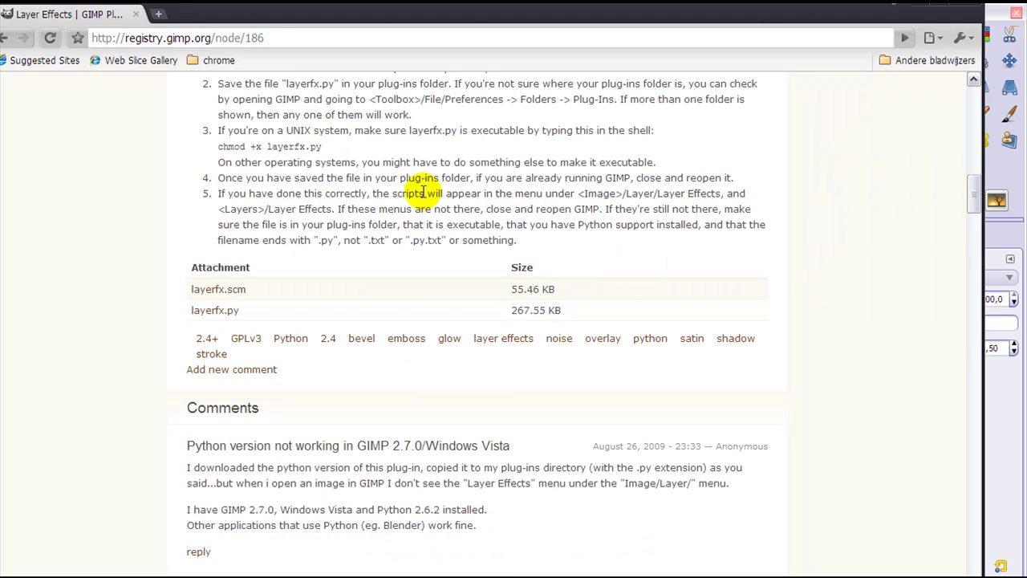
pyautogui.scroll(4, 418, 193)
pyautogui.scroll(-4, 413, 197)
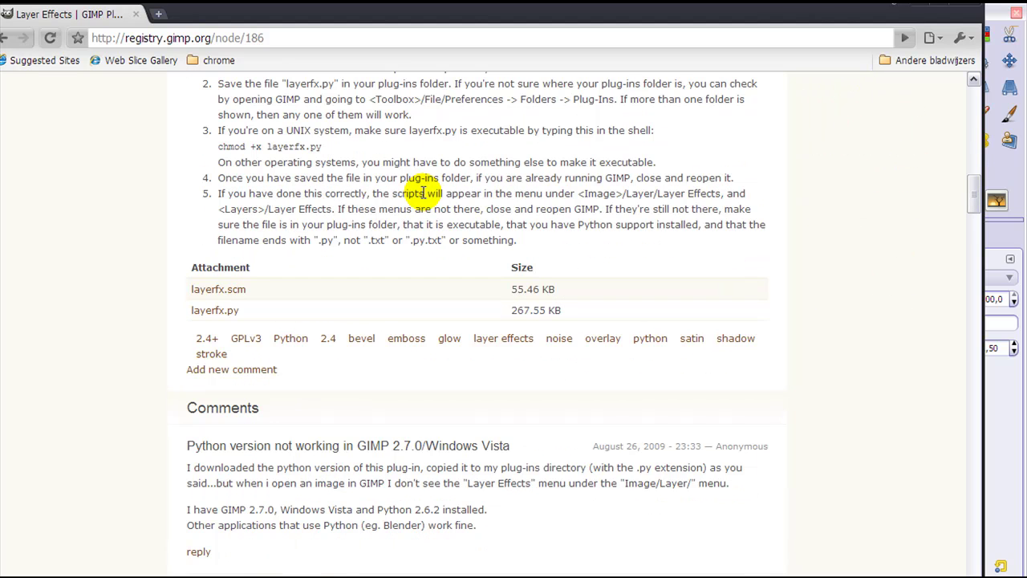
# - Save the layerfx.scm attachment using the link's Save Link As option
pyautogui.rightClick(217, 294)
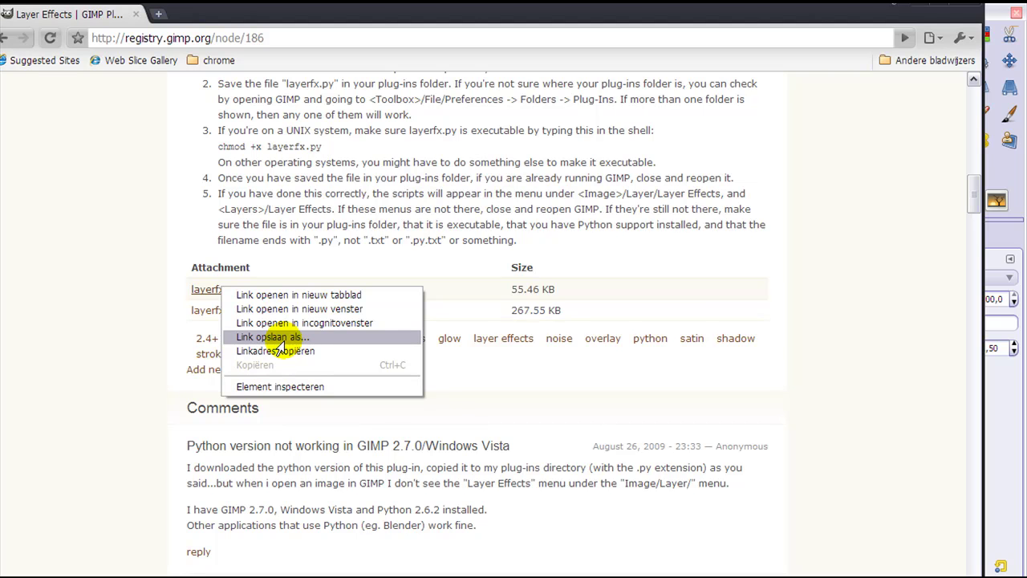
pyautogui.click(512, 375)
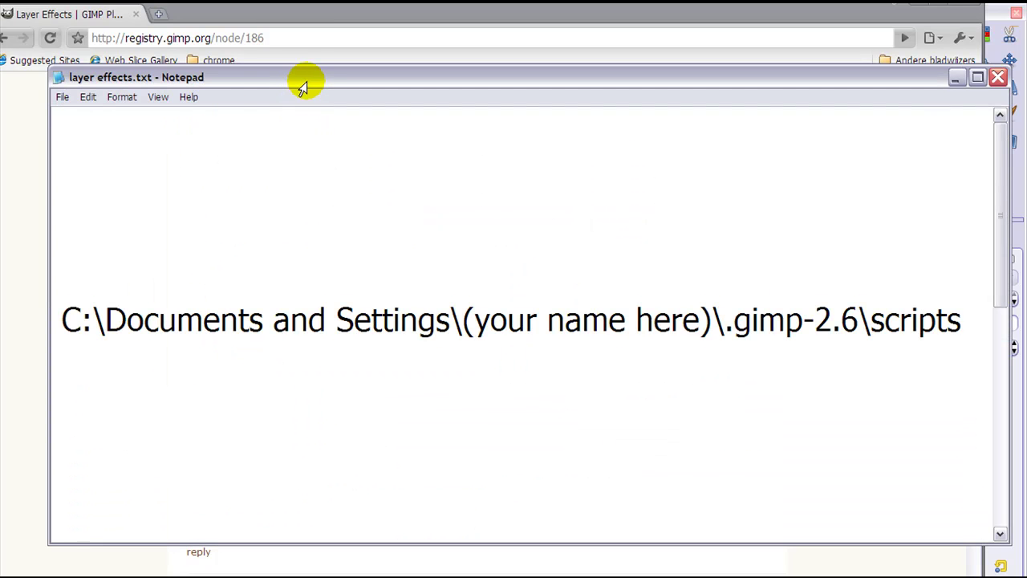
# - Move the layer effects.txt note up and scroll to its scripts-folder instructions
pyautogui.moveTo(299, 80); pyautogui.dragTo(289, 26)
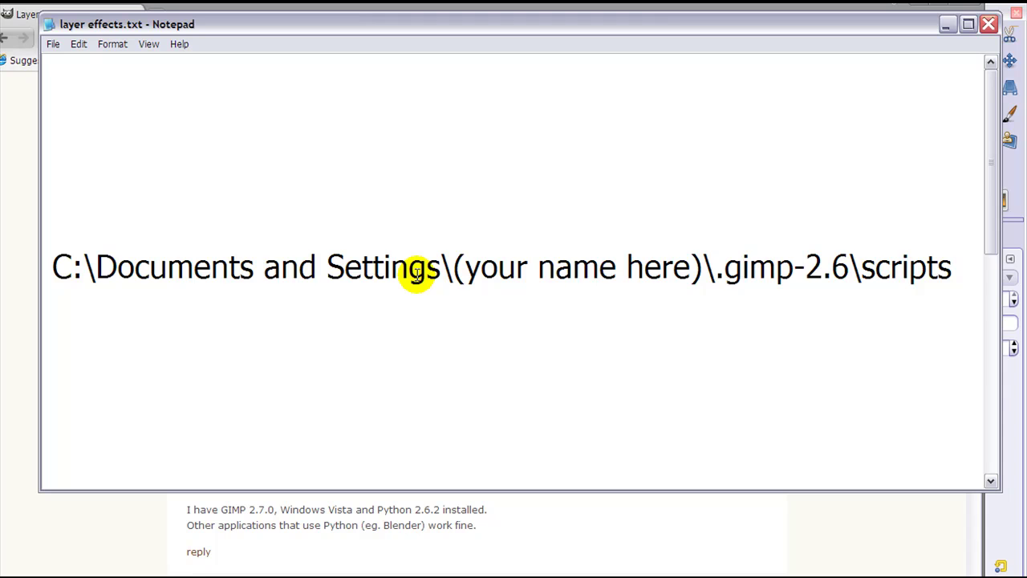
pyautogui.scroll(-5, 417, 273)
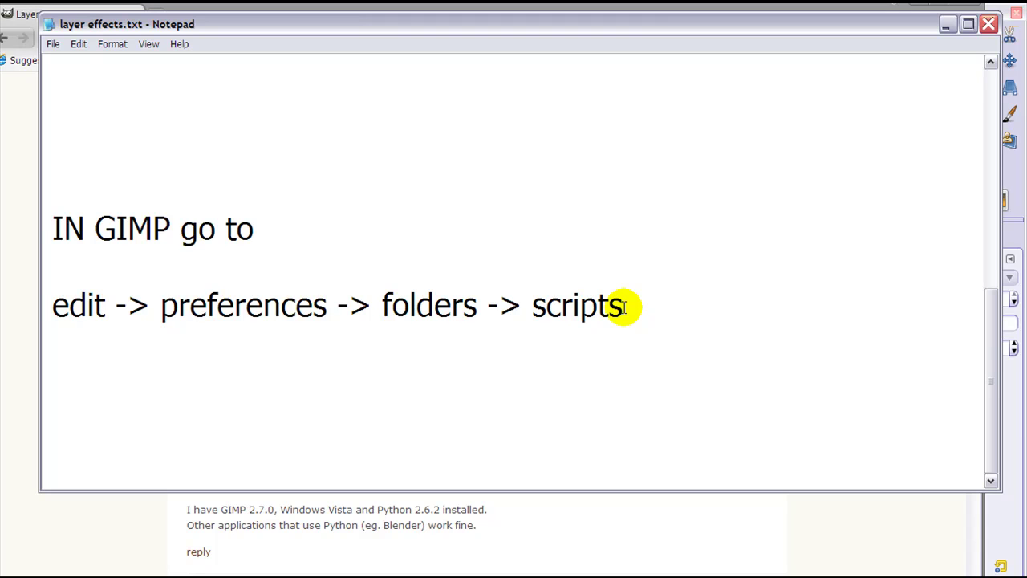
# - Close the note and run Filters > Script-Fu > Refresh Scripts
pyautogui.click(988, 24)
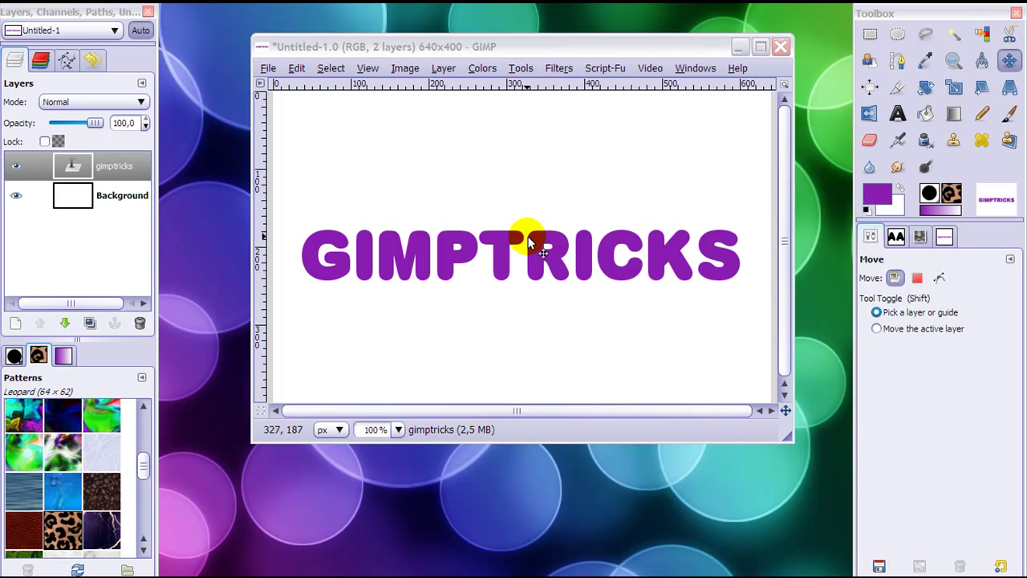
pyautogui.click(558, 71)
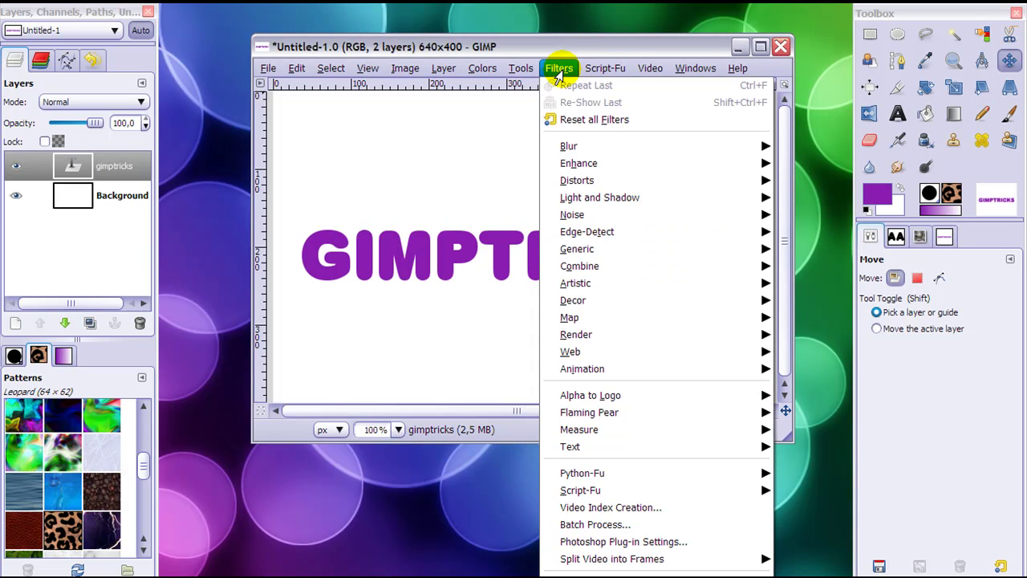
pyautogui.moveTo(671, 491)
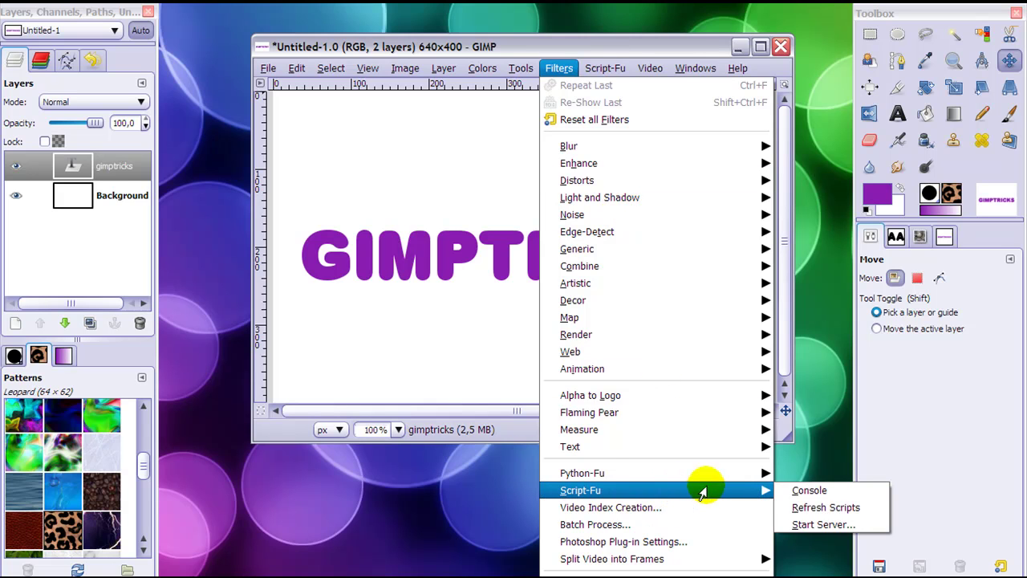
pyautogui.click(813, 509)
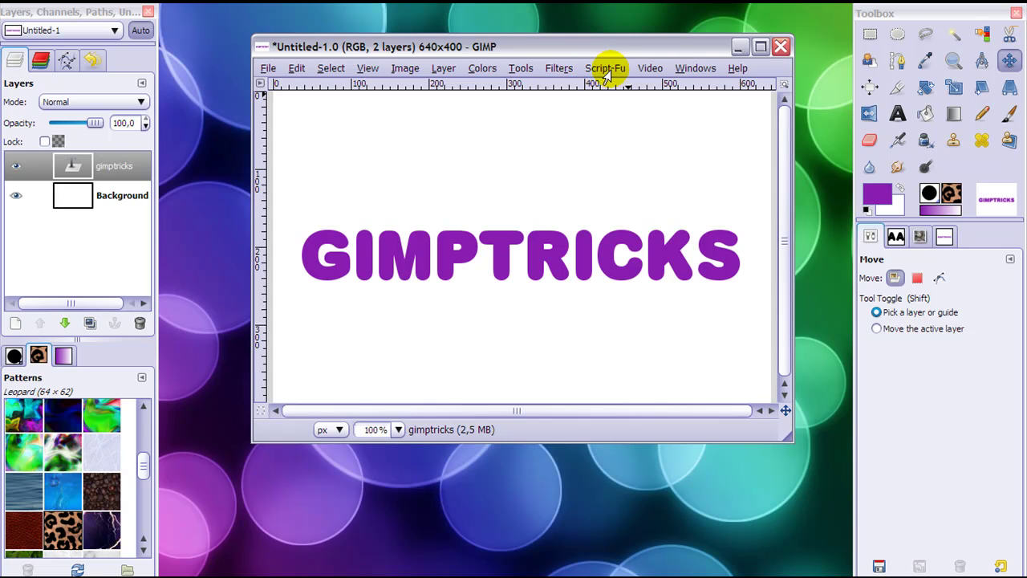
# - Open Script-Fu > Layer Effects > Bevel and Emboss and drag the dialog fully into view
pyautogui.click(605, 71)
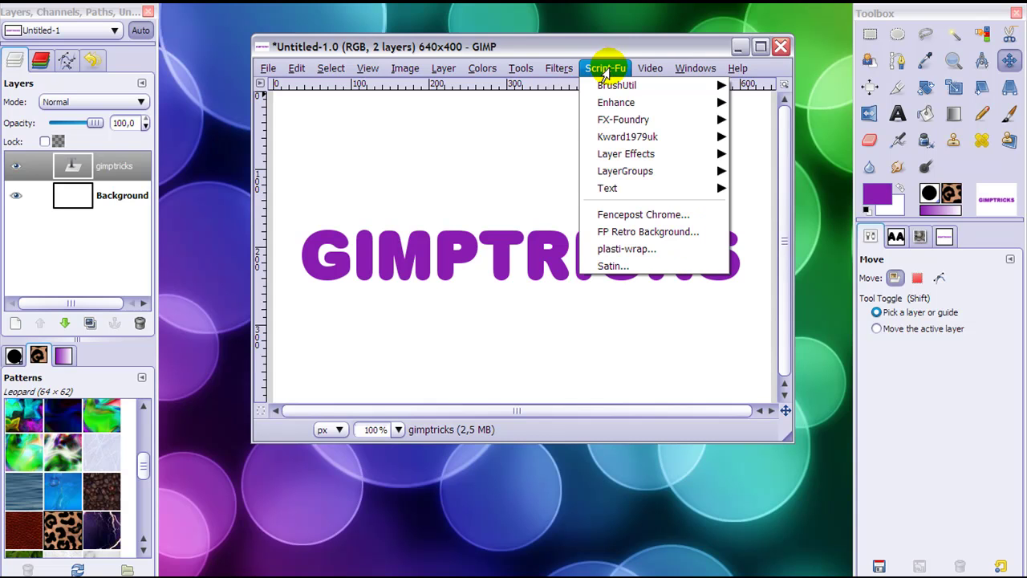
pyautogui.moveTo(631, 155)
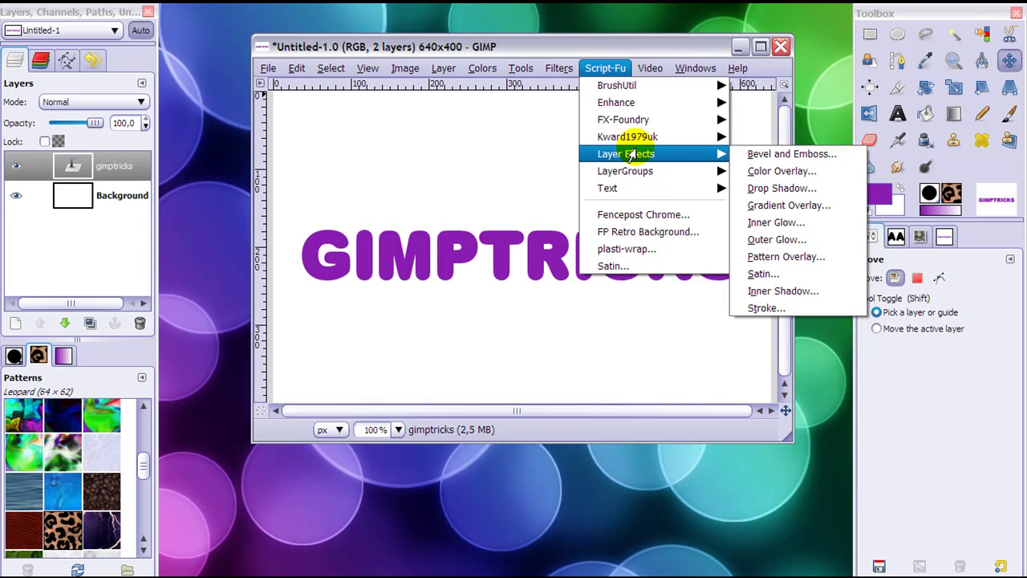
pyautogui.moveTo(636, 121)
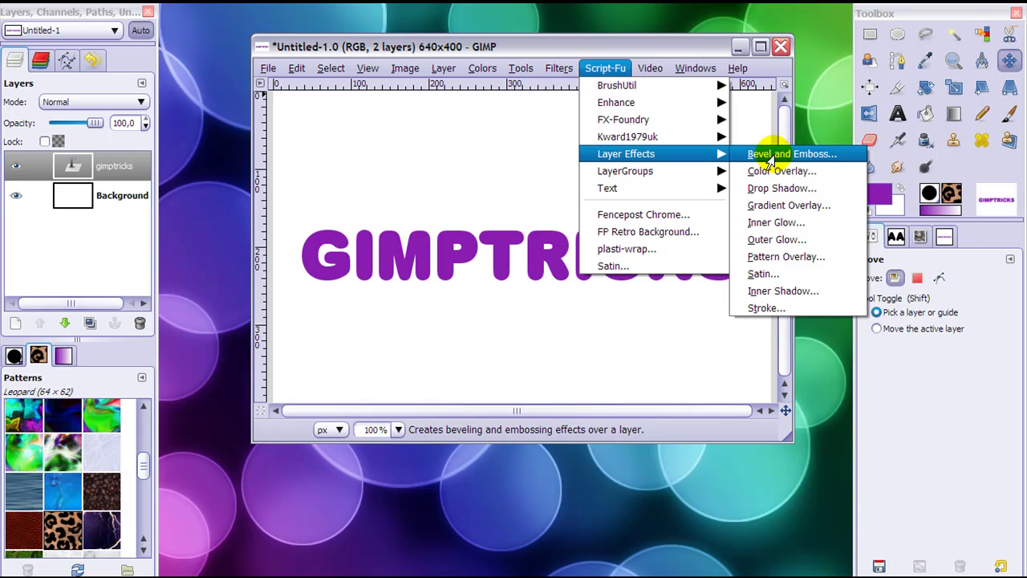
pyautogui.click(769, 155)
pyautogui.moveTo(232, 98); pyautogui.dragTo(608, 13)
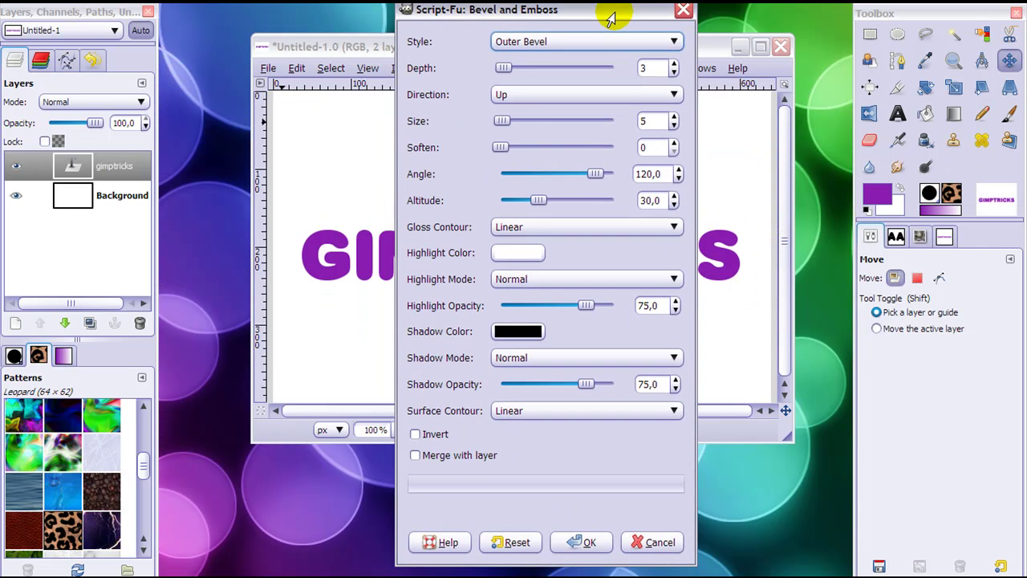
# - Apply an Inner Bevel style to the GIMPTRICKS text, then undo it with Ctrl+Z
pyautogui.click(521, 40)
pyautogui.click(522, 61)
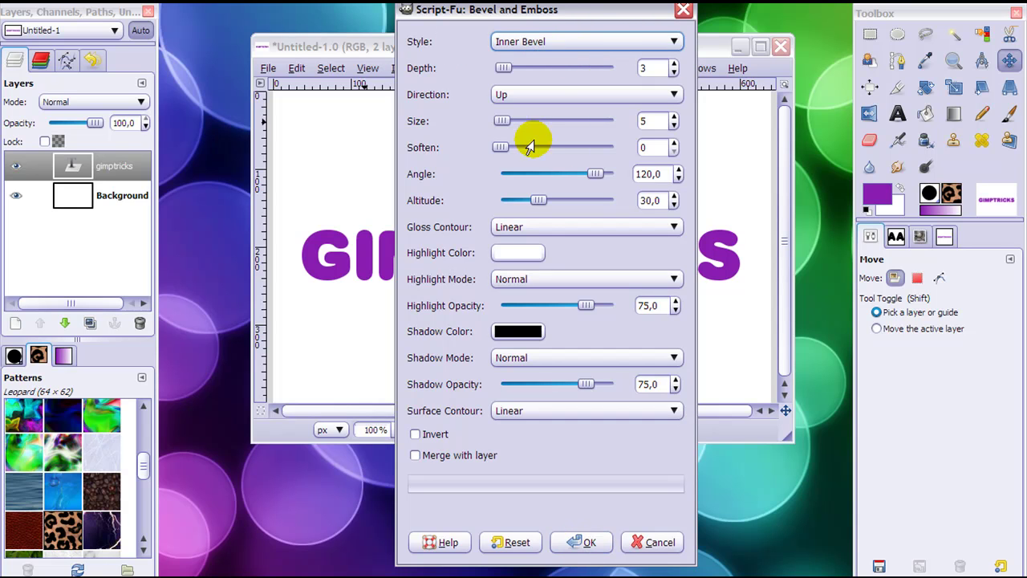
pyautogui.click(584, 542)
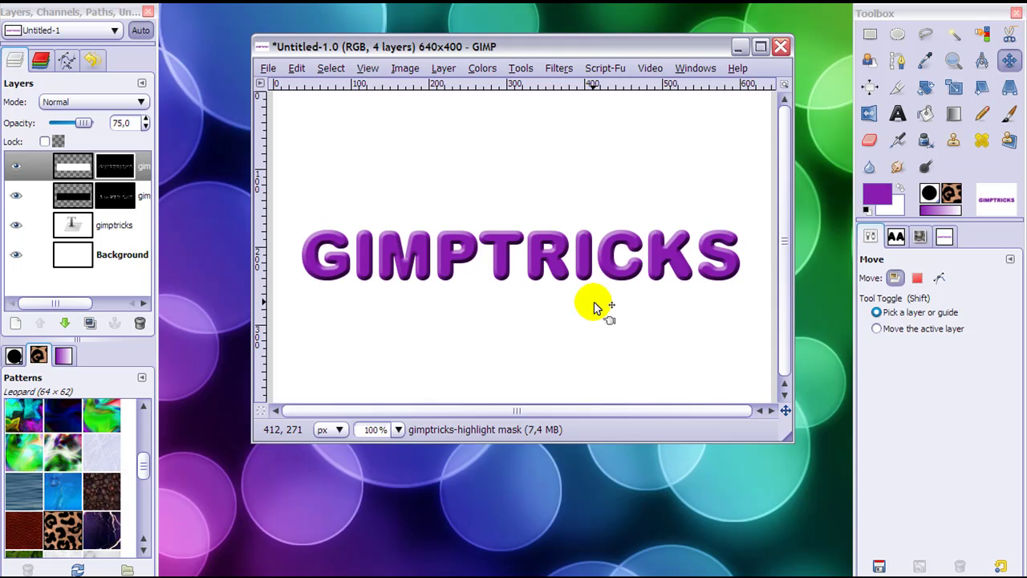
pyautogui.hotkey('ctrl', 'z')
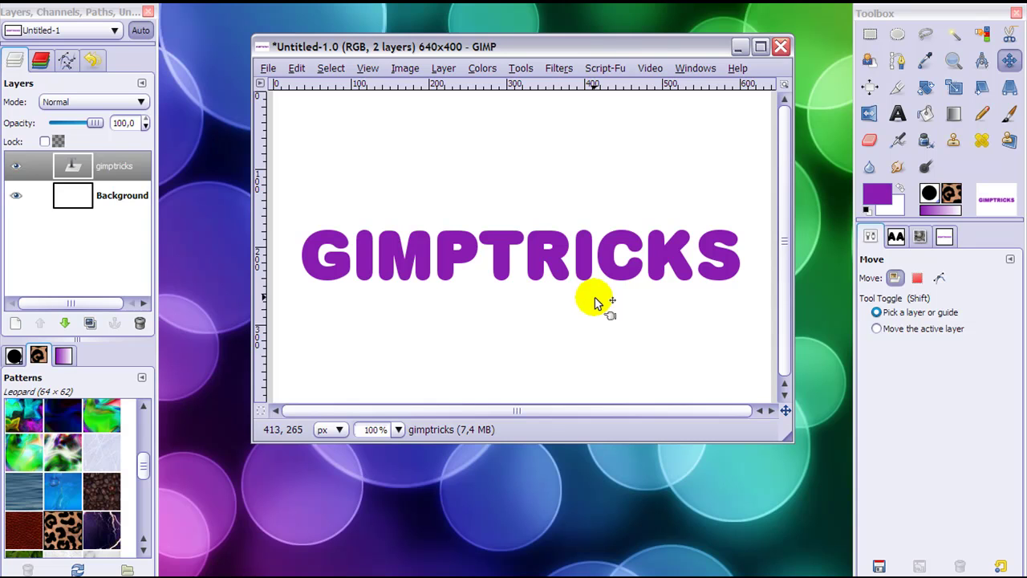
# - Run Layer Effects > Pattern Overlay on the text and dismiss the two resulting error messages
pyautogui.click(602, 70)
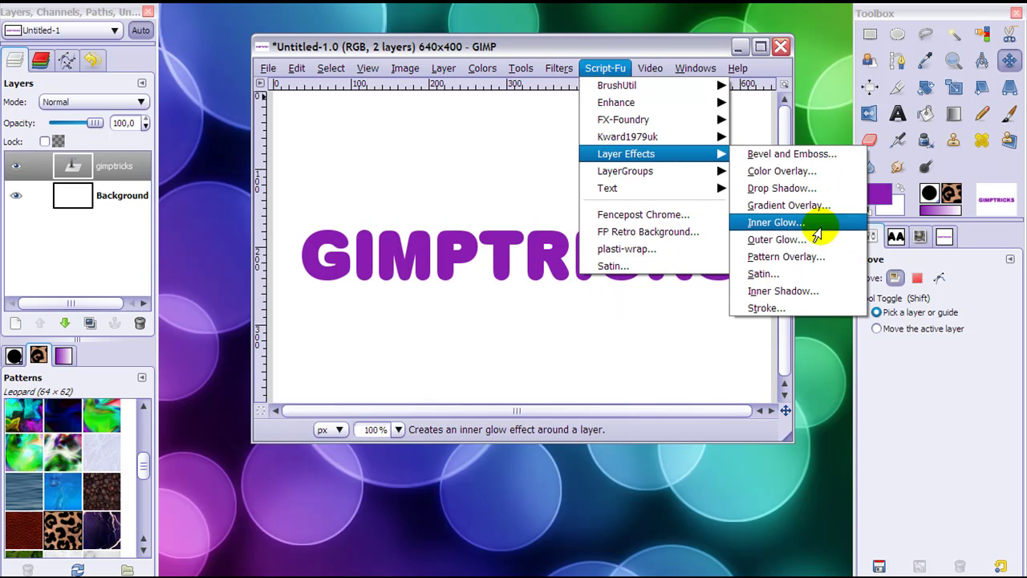
pyautogui.click(802, 257)
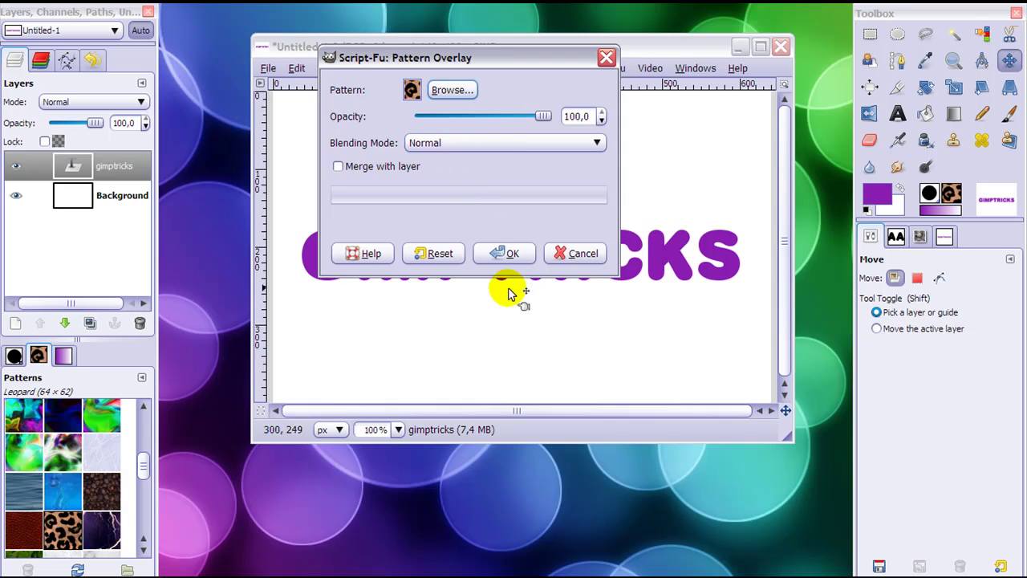
pyautogui.click(510, 253)
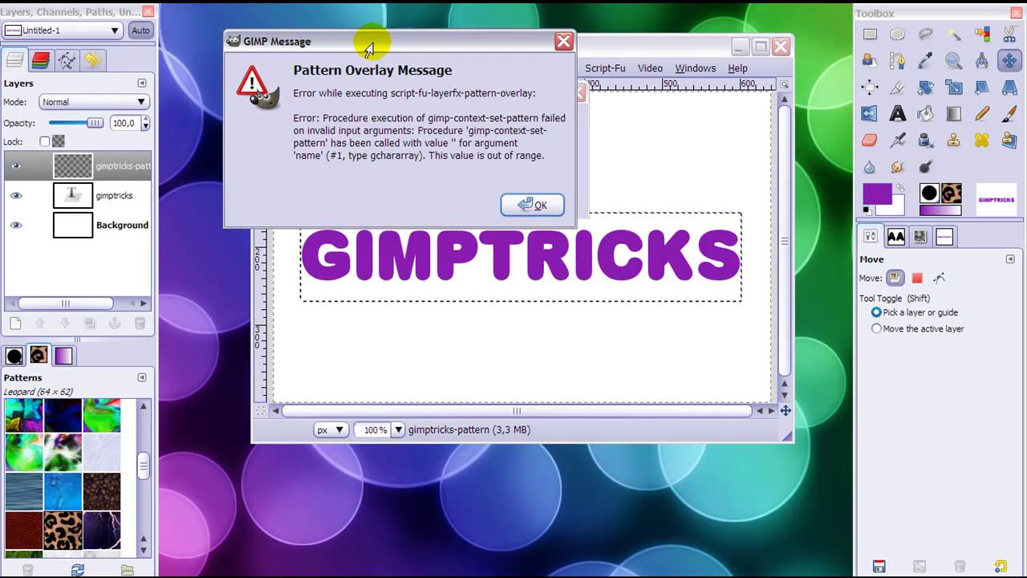
pyautogui.click(532, 208)
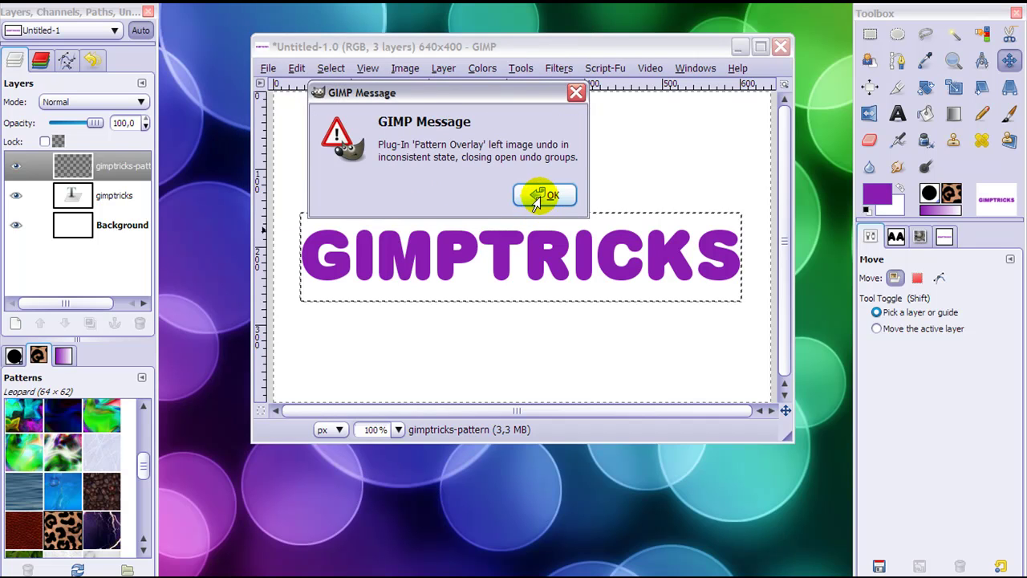
pyautogui.click(534, 195)
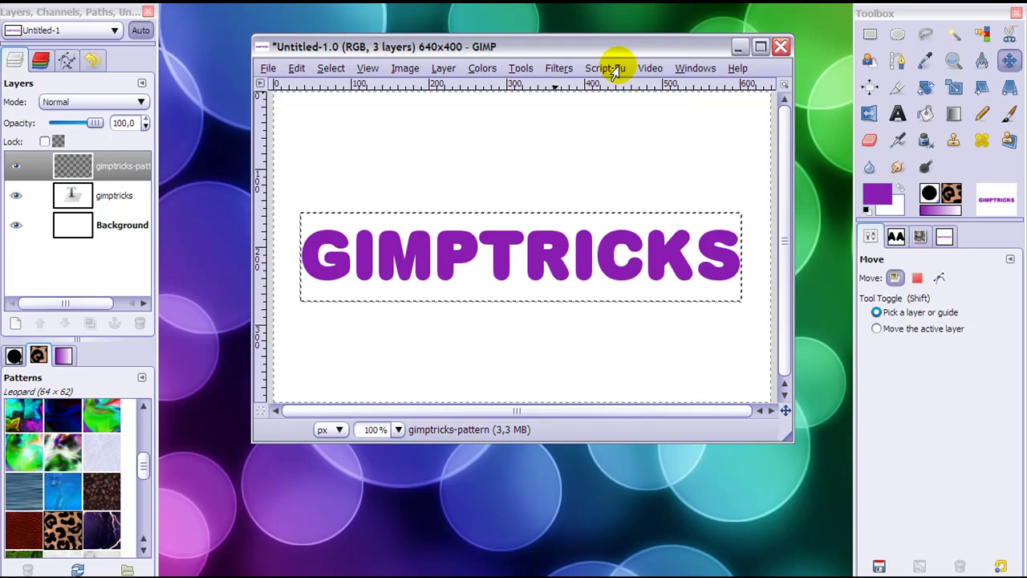
# - Undo the empty gimptricks-pattern layer with Ctrl+Z and select the gimptricks text layer
pyautogui.click(442, 69)
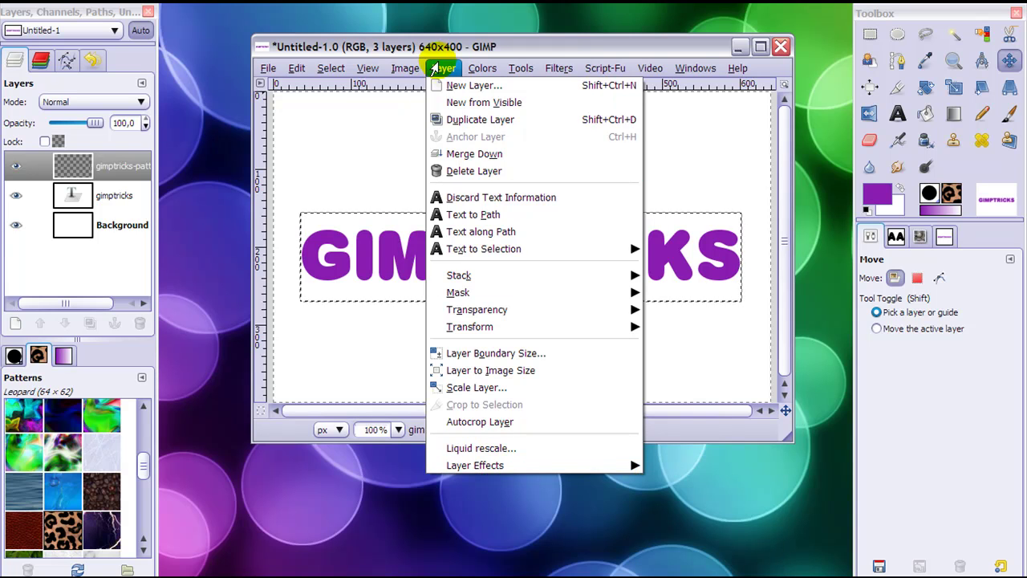
pyautogui.click(566, 53)
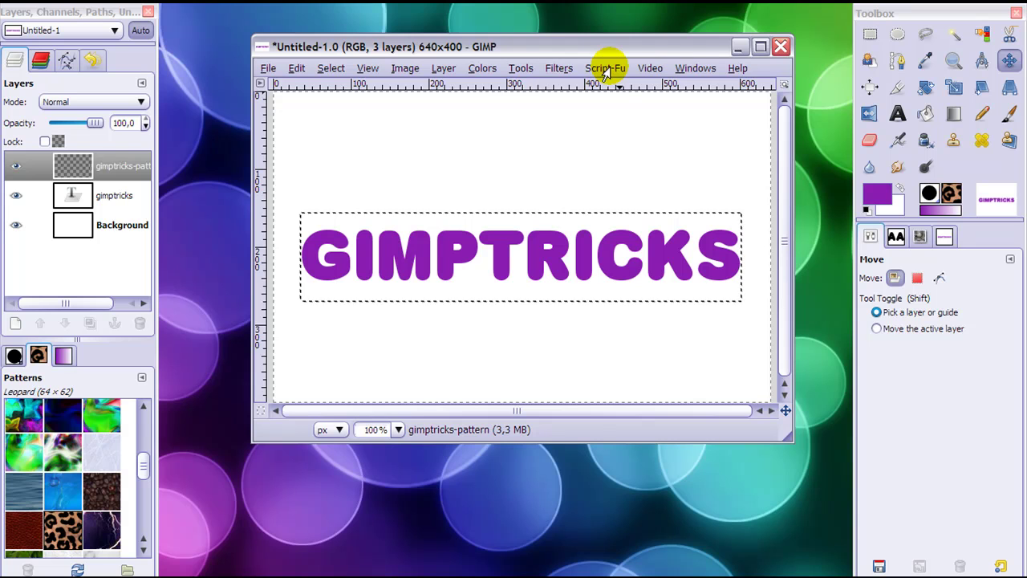
pyautogui.hotkey('ctrl', 'z')
pyautogui.click(103, 172)
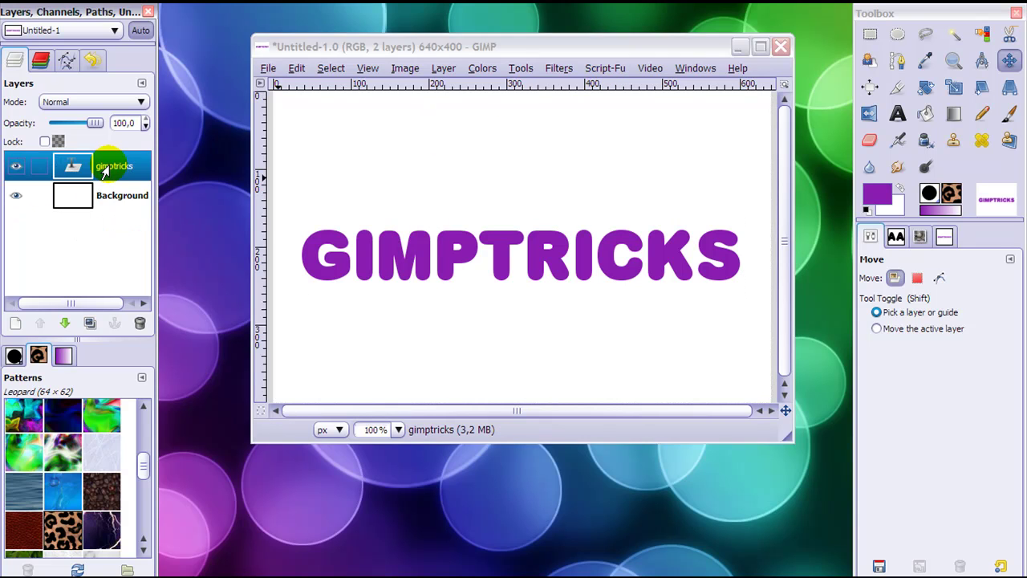
# - Lock the text layer's alpha channel and set Bucket Fill to Leopard pattern in Normal mode
pyautogui.click(44, 143)
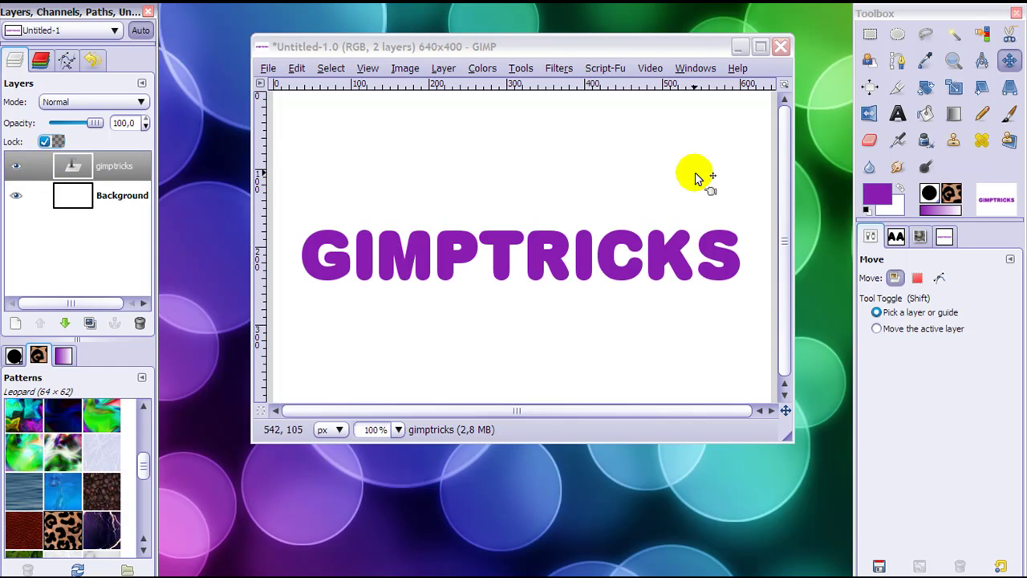
pyautogui.click(924, 114)
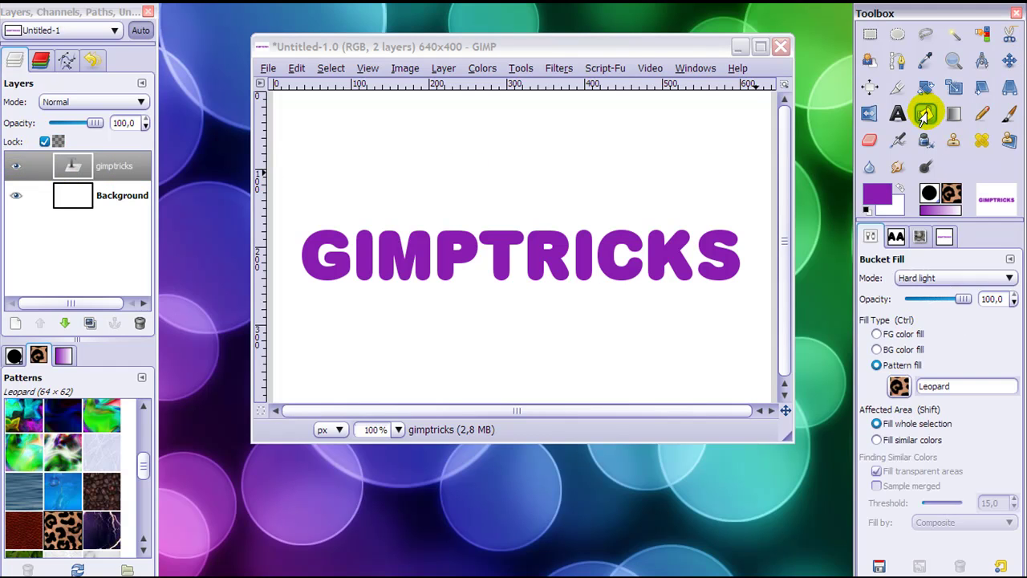
pyautogui.click(899, 386)
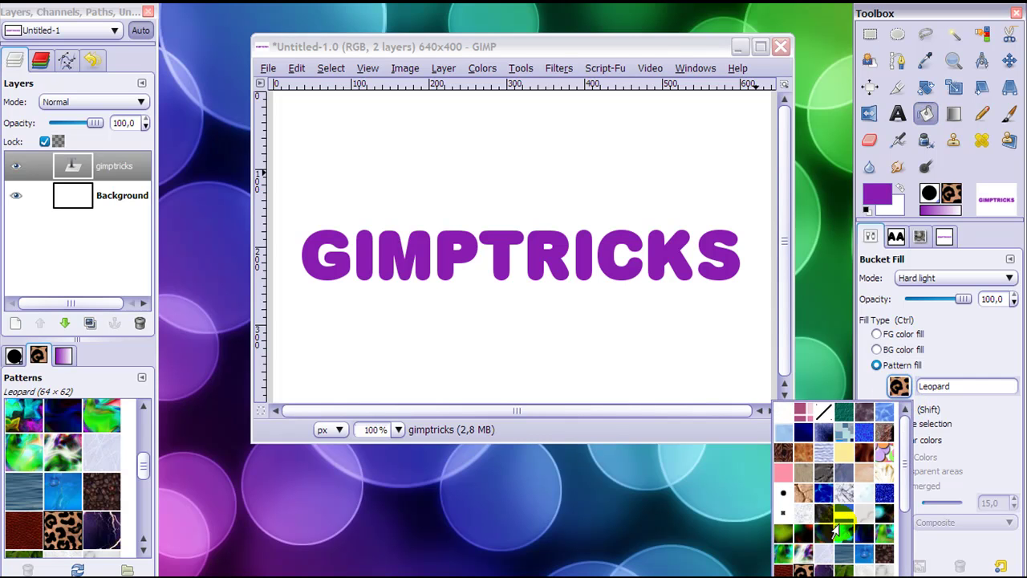
pyautogui.scroll(-1, 834, 526)
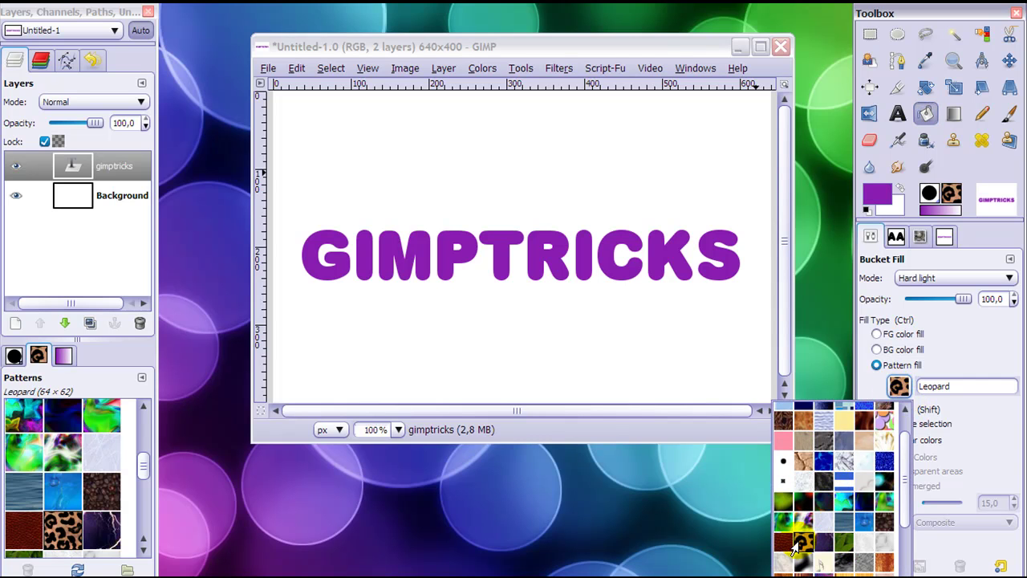
pyautogui.click(897, 384)
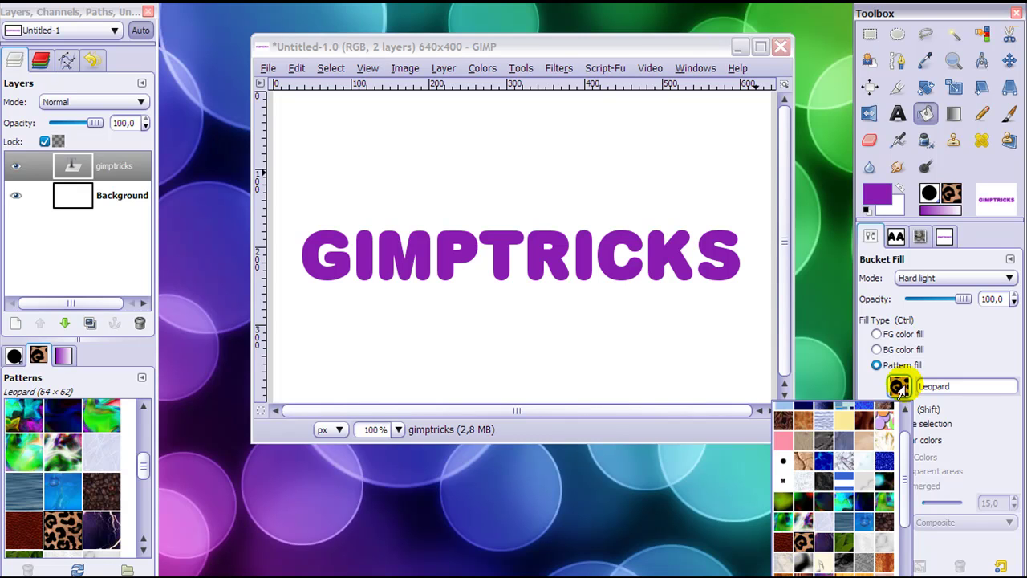
pyautogui.click(877, 366)
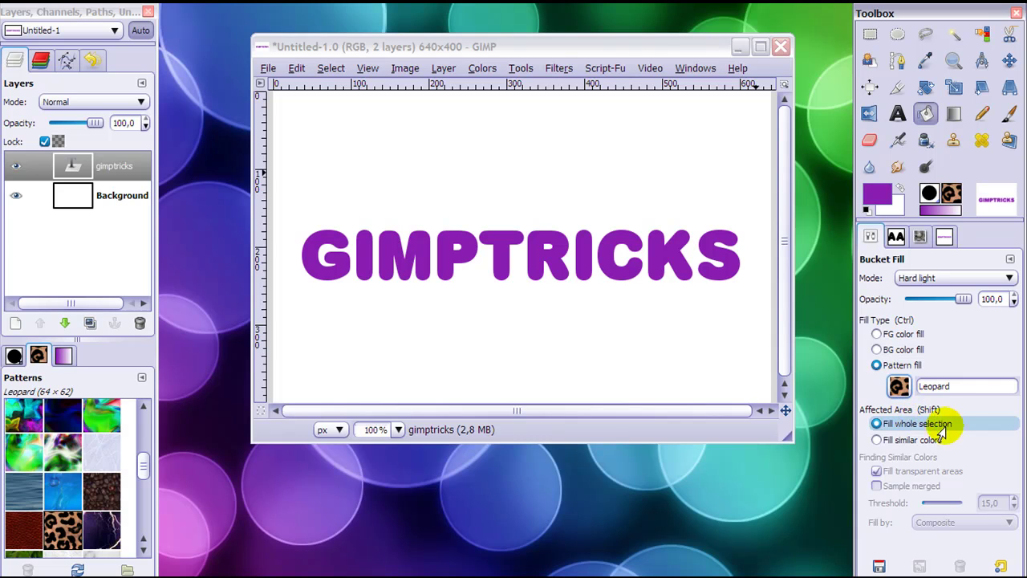
pyautogui.click(919, 278)
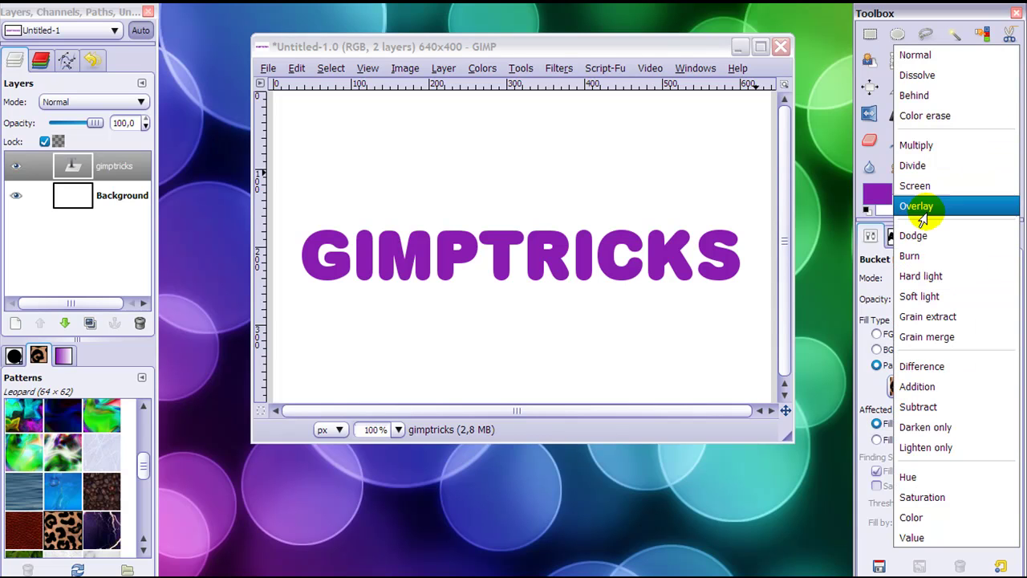
pyautogui.click(929, 55)
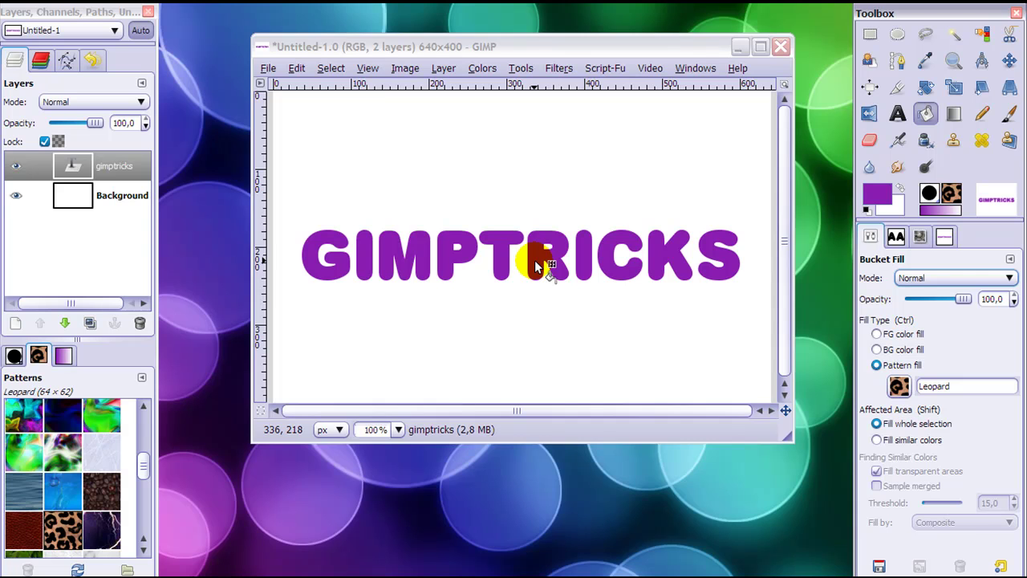
# - Fill the GIMPTRICKS letters and the white spot in the G with Leopard, then select the gimptricks layer
pyautogui.click(536, 266)
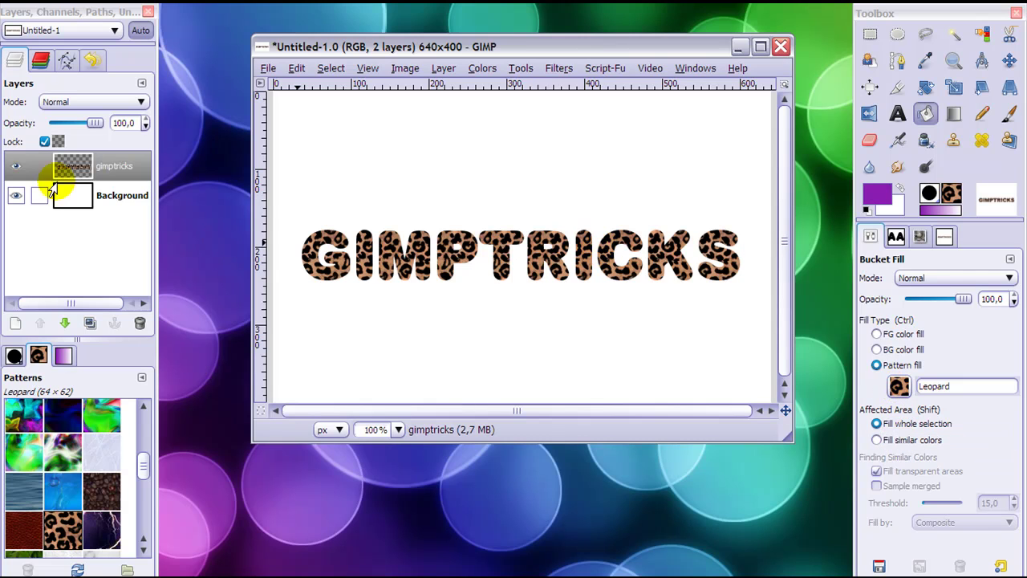
pyautogui.click(43, 142)
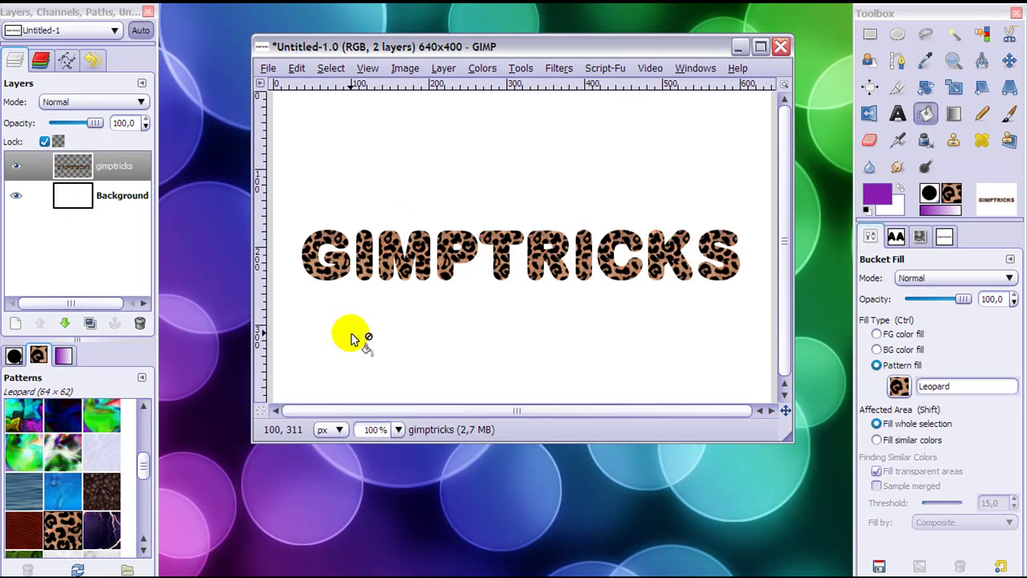
pyautogui.click(325, 255)
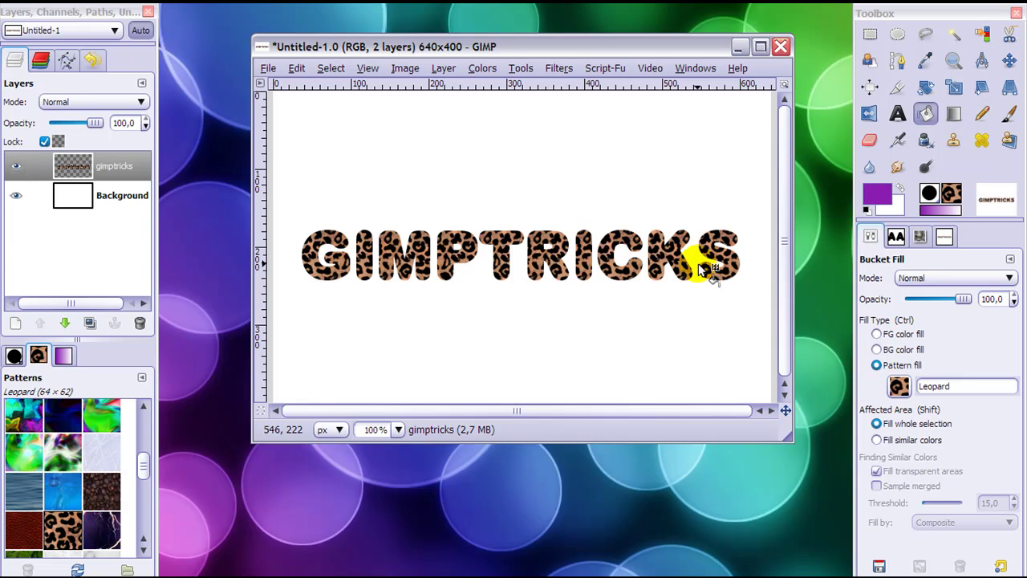
pyautogui.click(56, 165)
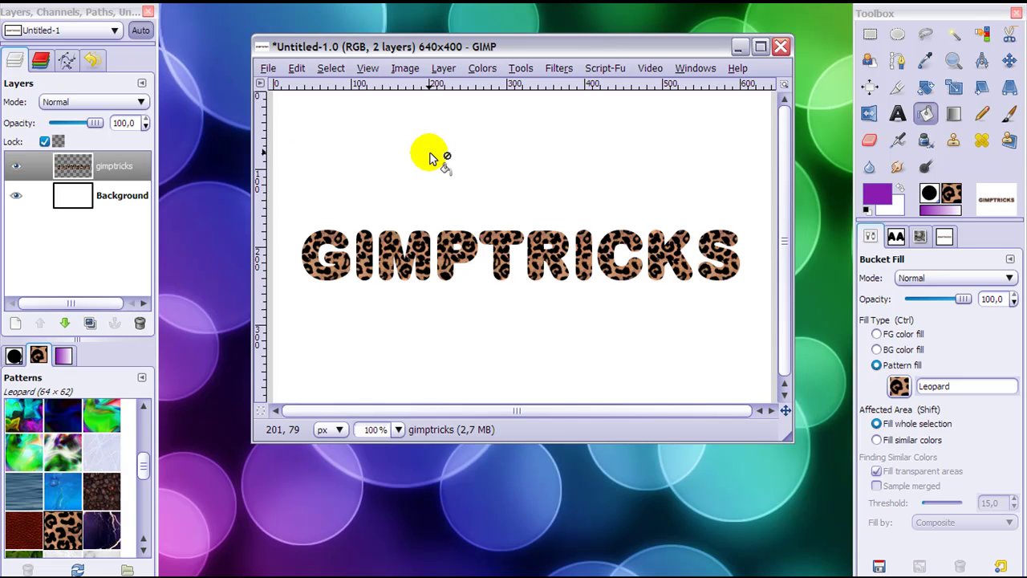
# - Browse the Script-Fu menu and close it without choosing anything
pyautogui.click(595, 71)
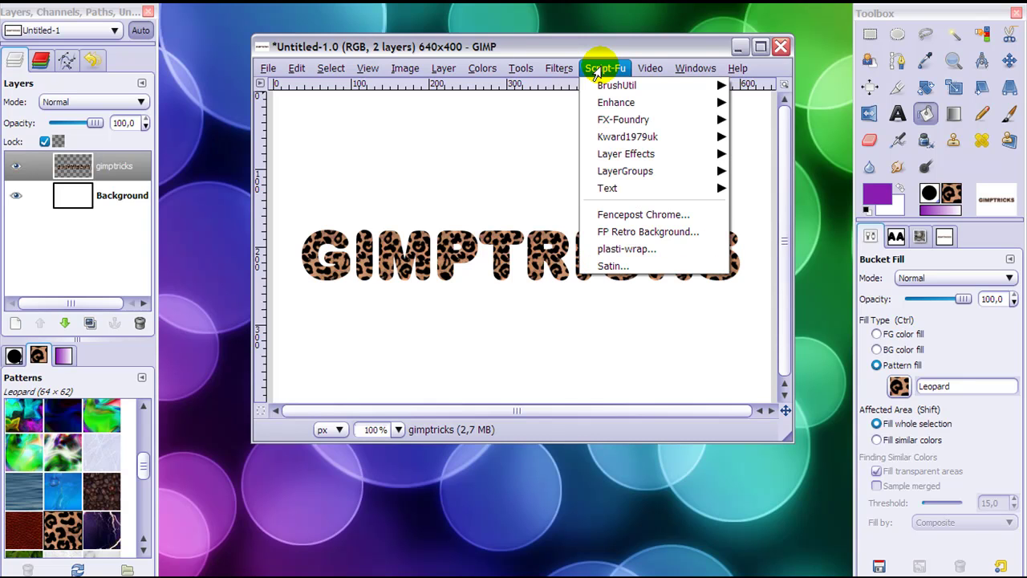
pyautogui.moveTo(631, 161)
pyautogui.click(586, 63)
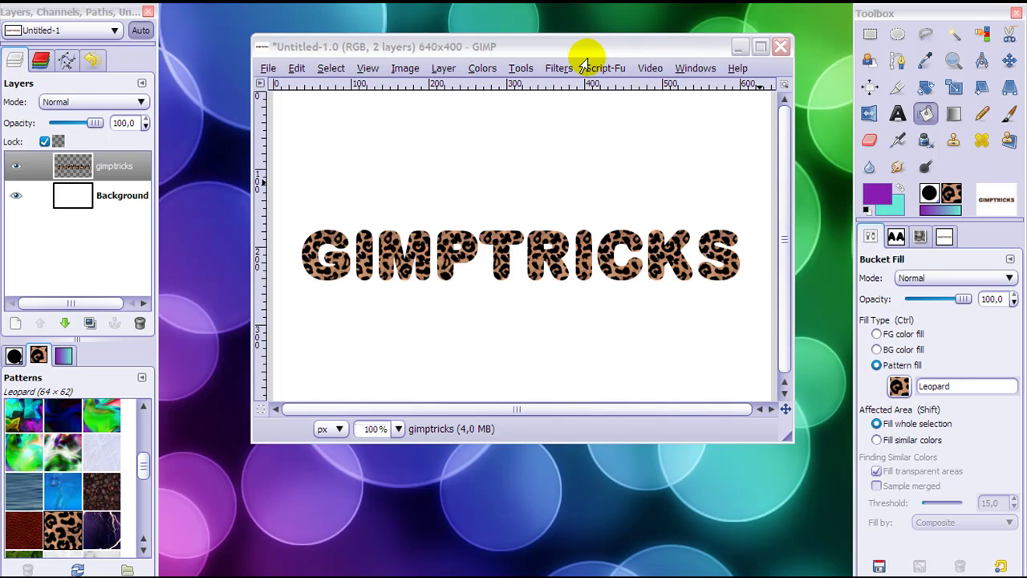
# - Open Script-Fu > Layer Effects > Gradient Overlay, centre its dialog, then cancel it
pyautogui.click(595, 70)
pyautogui.moveTo(704, 152)
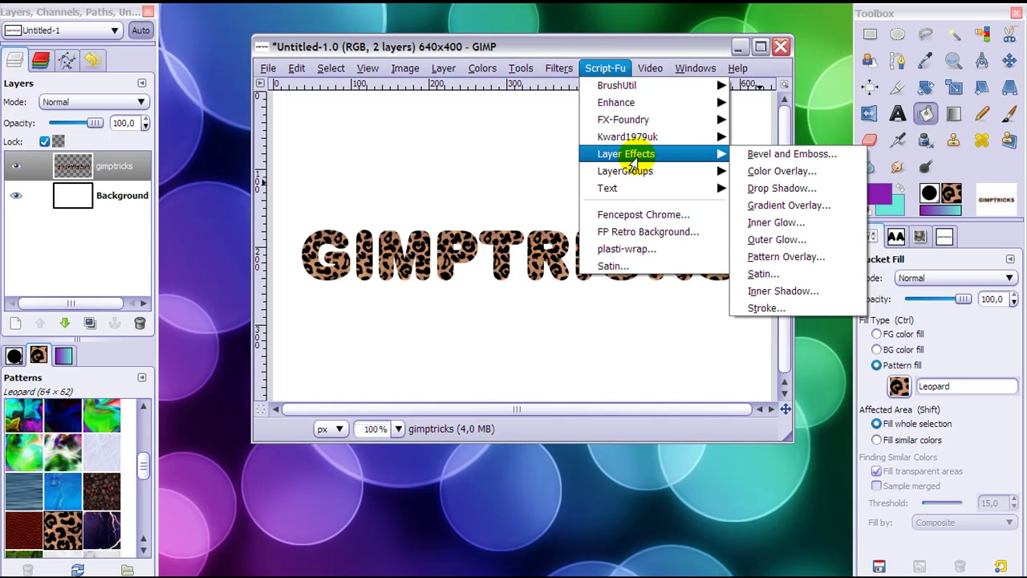
pyautogui.click(783, 207)
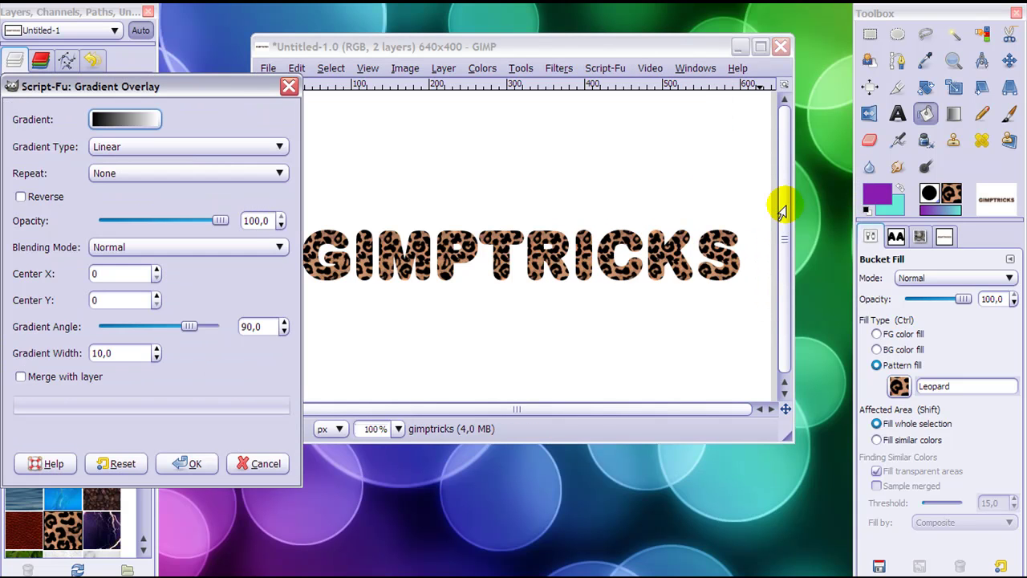
pyautogui.moveTo(273, 92); pyautogui.dragTo(652, 76)
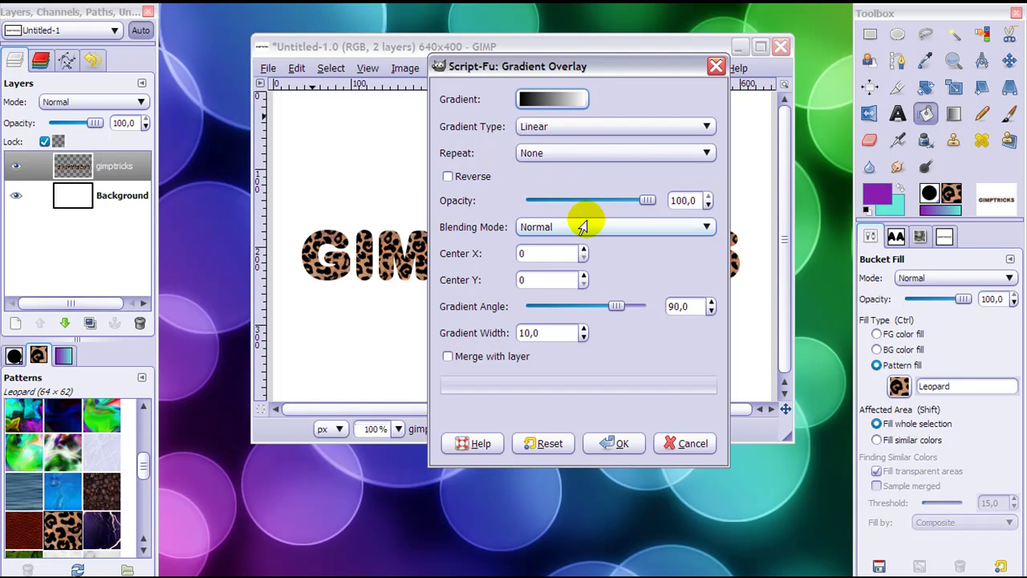
pyautogui.click(673, 447)
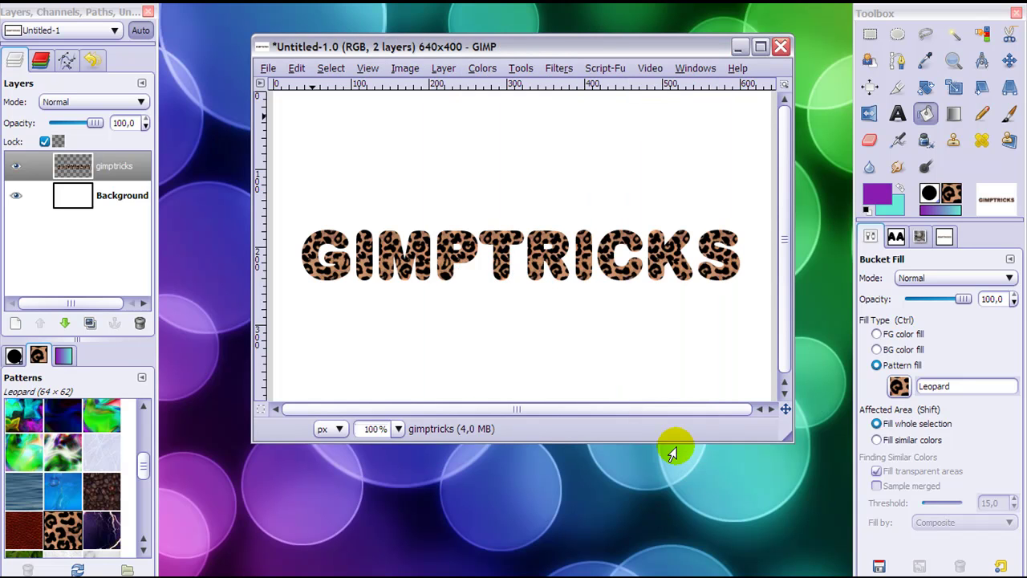
# - Switch to the Blend tool and check the gradient list, keeping the current FG-to-BG gradient
pyautogui.click(952, 118)
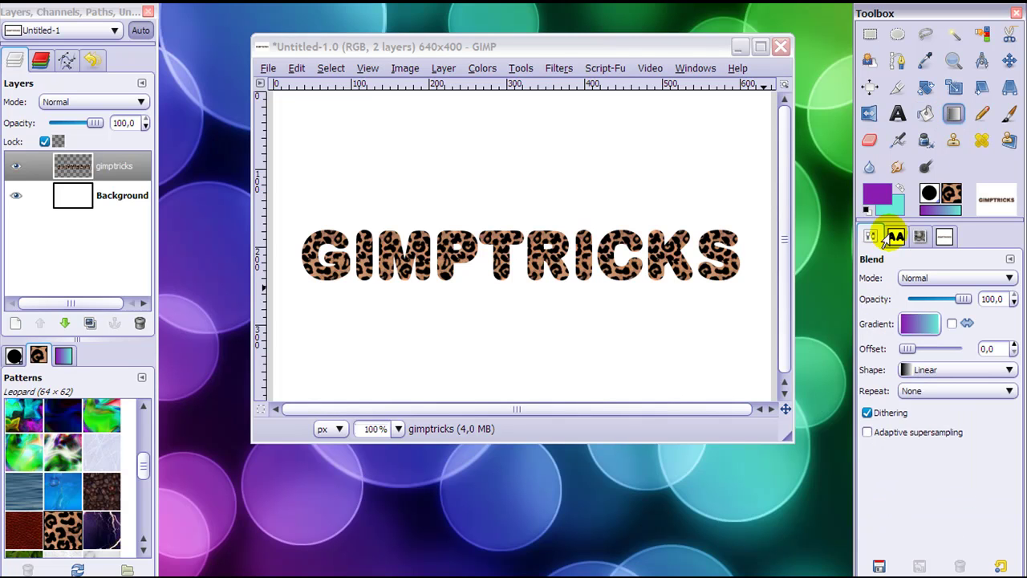
pyautogui.click(917, 324)
pyautogui.scroll(-3, 839, 449)
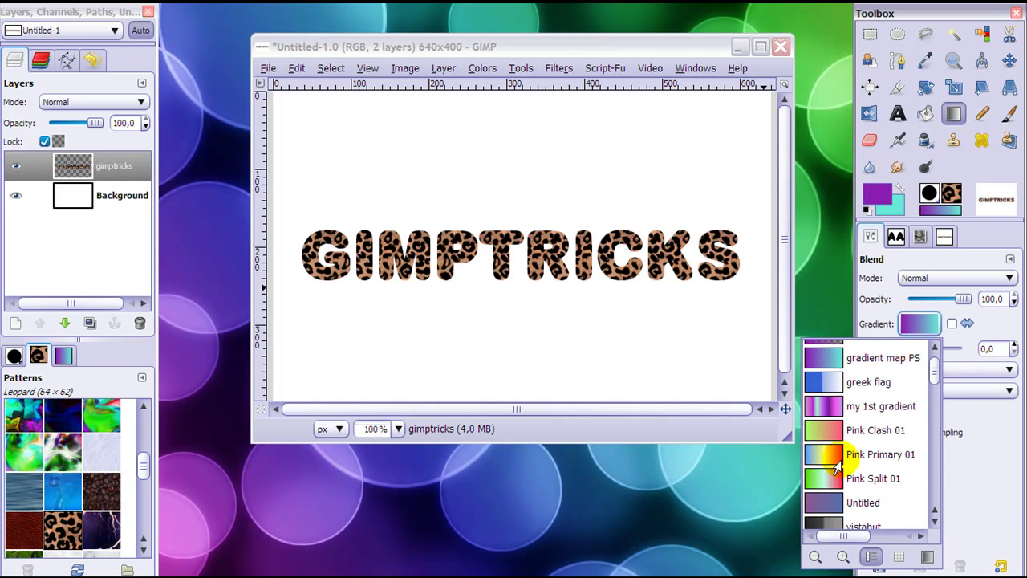
pyautogui.scroll(-2, 838, 465)
pyautogui.click(914, 325)
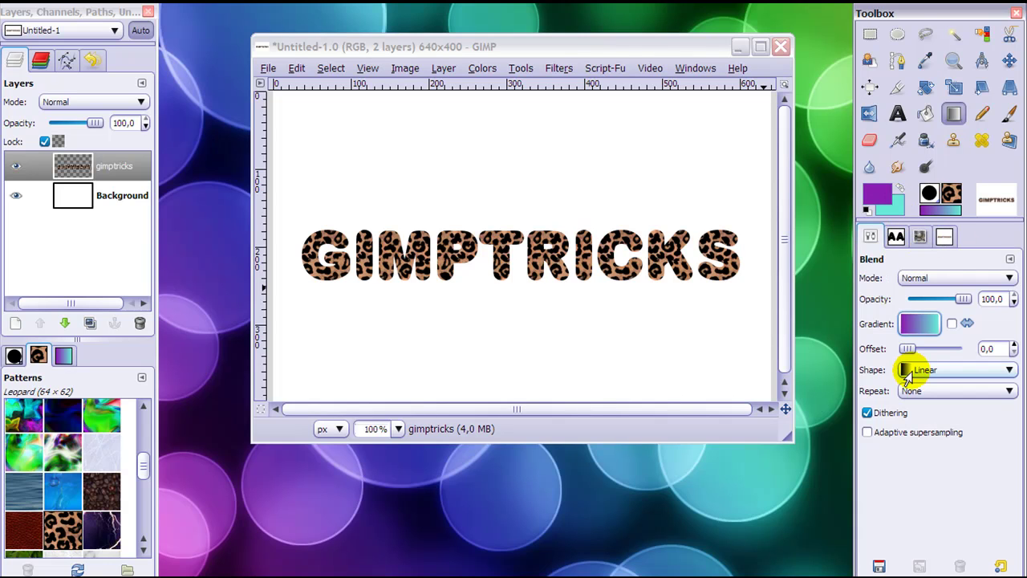
# - On the gimptricks layer, drag a purple-to-cyan gradient across the GIMPTRICKS text
pyautogui.click(69, 169)
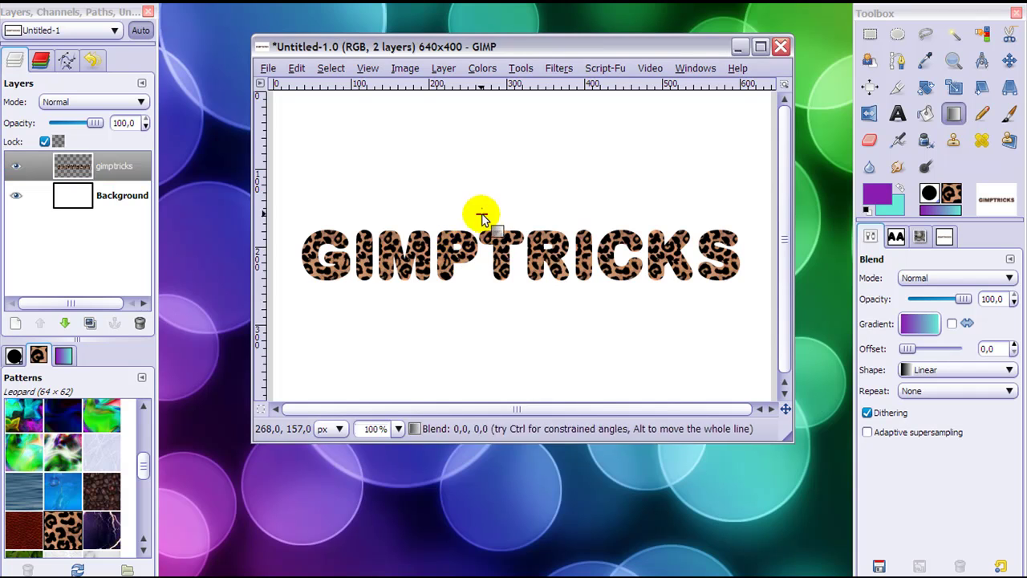
pyautogui.moveTo(482, 215)
pyautogui.mouseDown()
pyautogui.moveTo(485, 299)
pyautogui.moveTo(477, 202)
pyautogui.mouseUp()
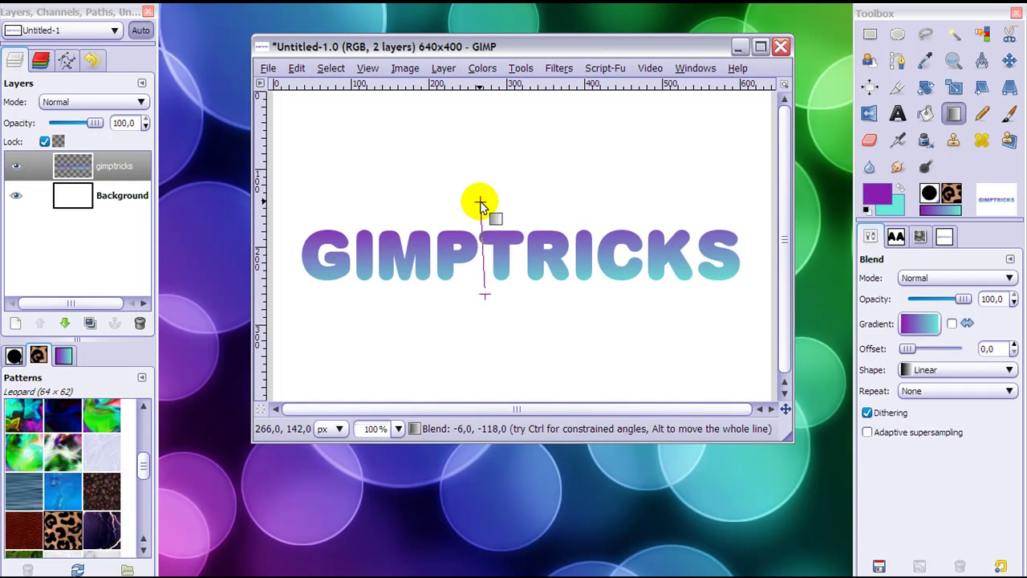
pyautogui.moveTo(305, 222); pyautogui.dragTo(559, 341)
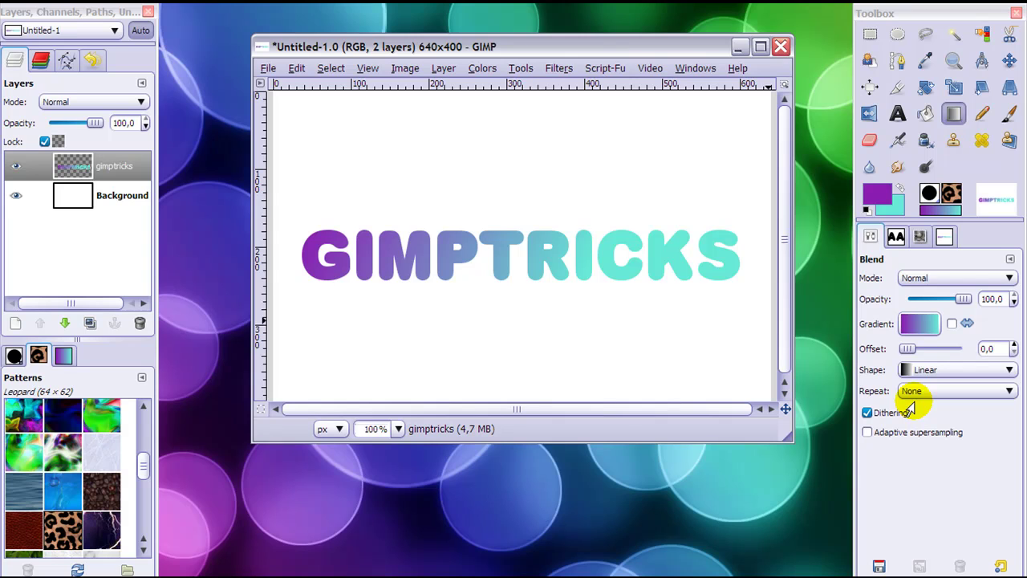
# - Refill the text with a Square-shaped, Triangular-wave repeating gradient dragged down from the R
pyautogui.click(909, 371)
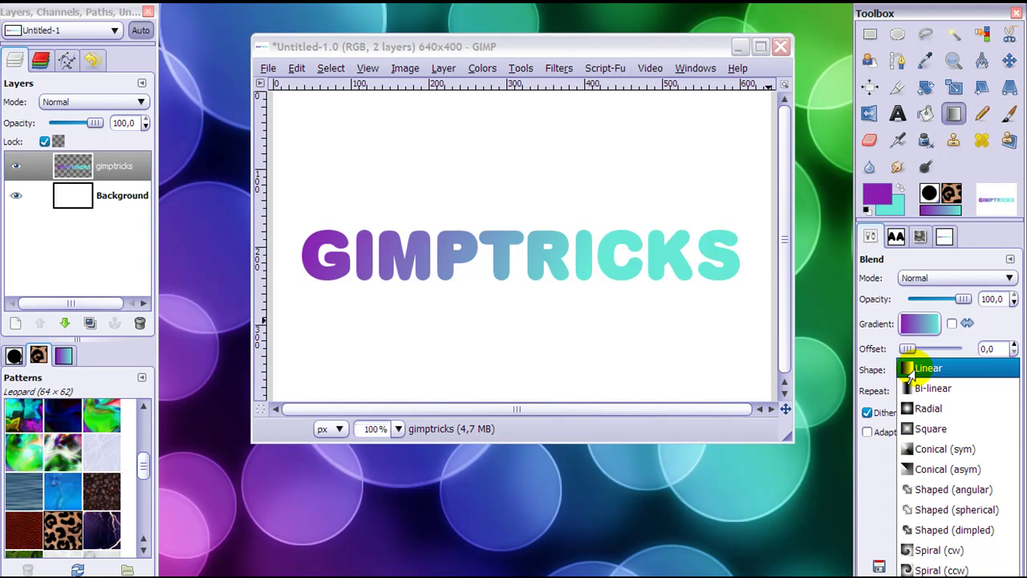
pyautogui.click(919, 429)
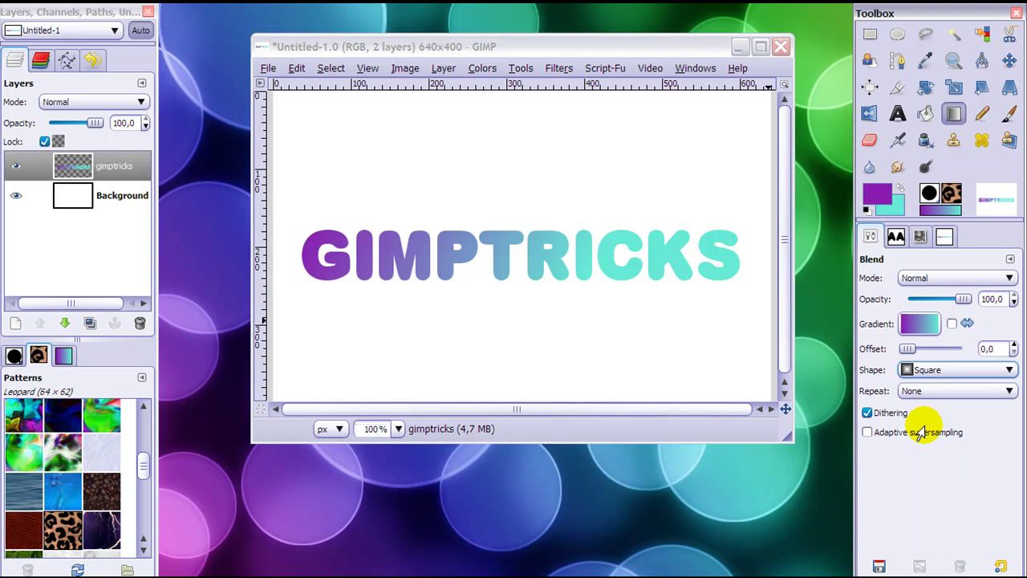
pyautogui.click(913, 392)
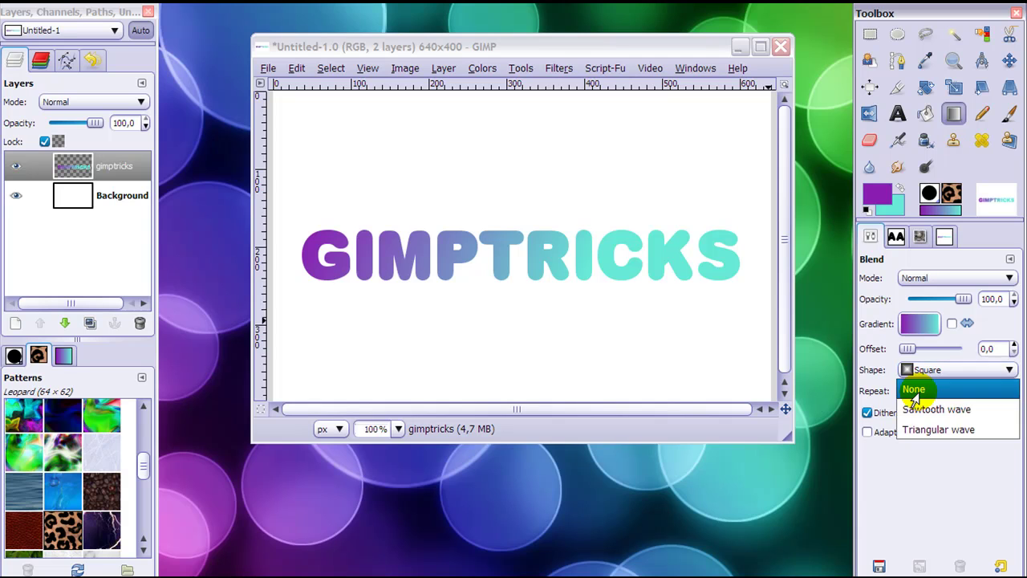
pyautogui.click(932, 431)
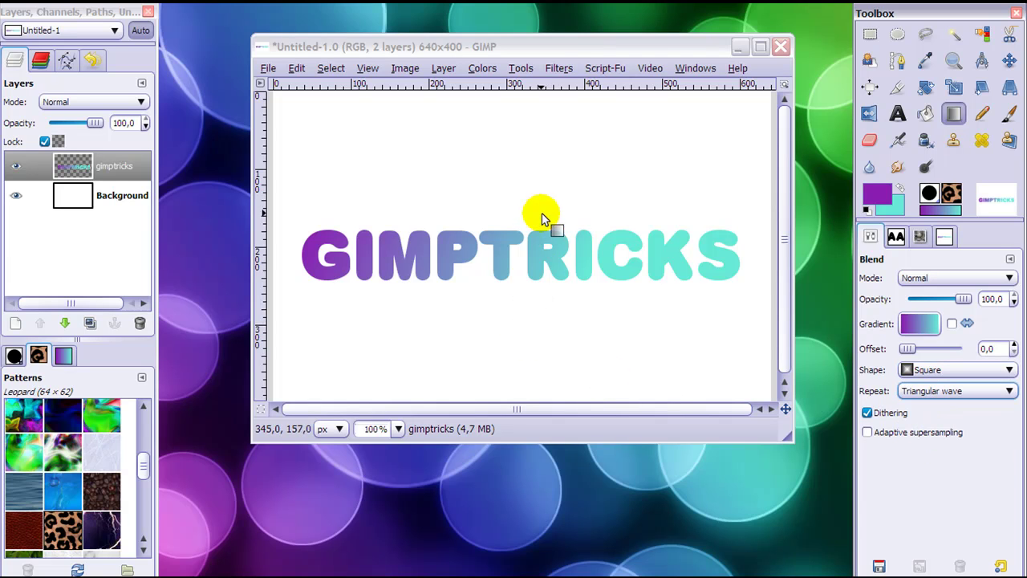
pyautogui.moveTo(546, 236); pyautogui.dragTo(536, 293)
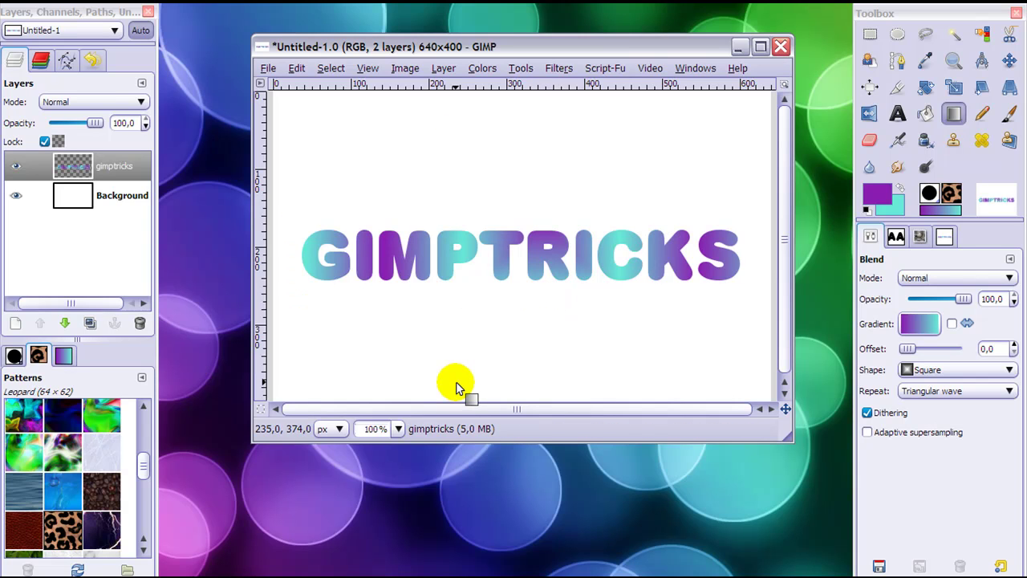
pyautogui.click(958, 372)
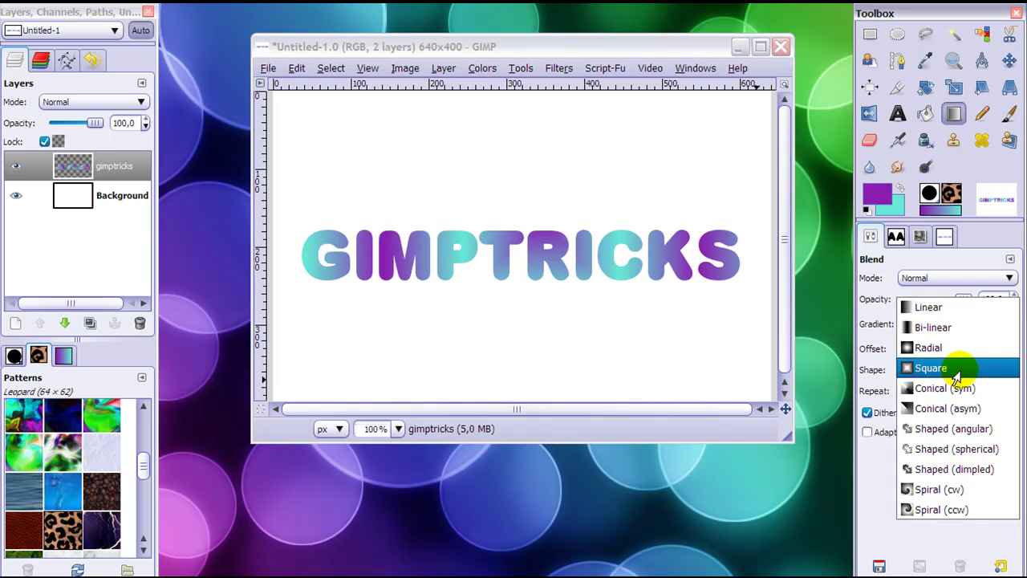
pyautogui.click(955, 370)
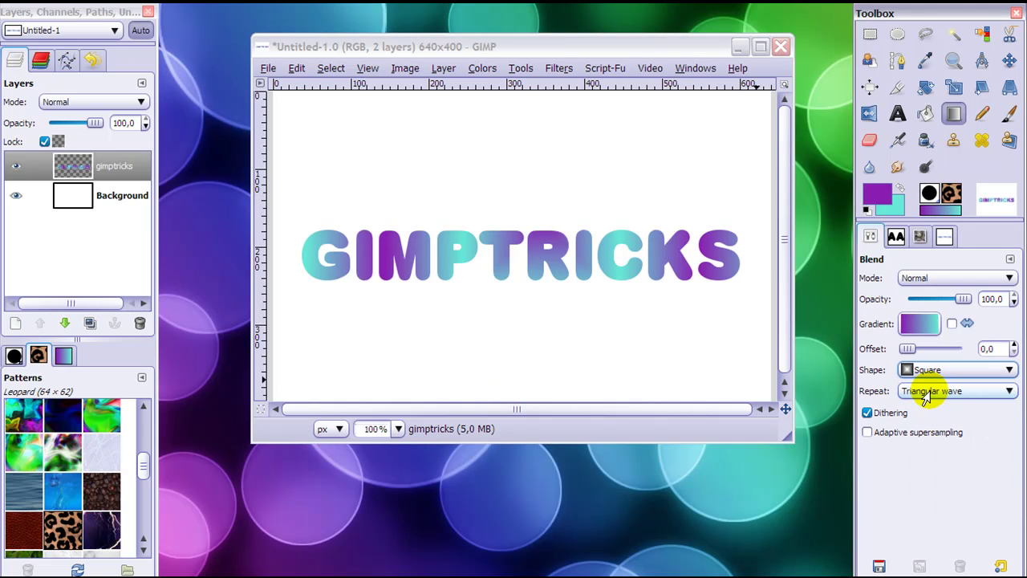